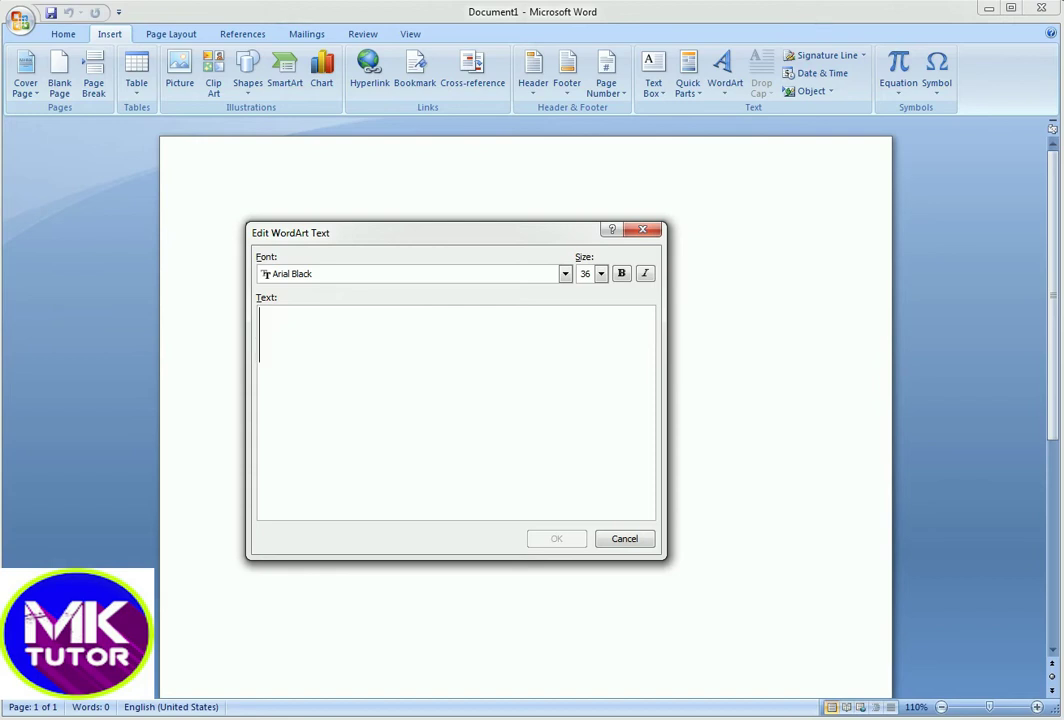
# Step: Enter MK as the WordArt text and set its font to Algerian
pyautogui.write('MK')
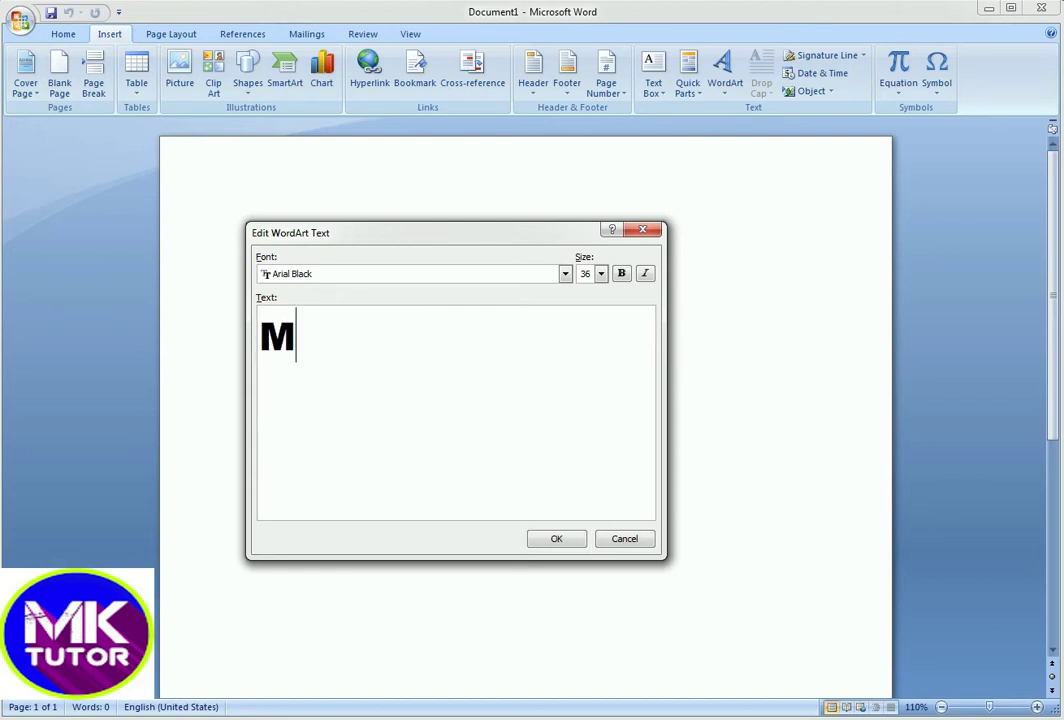
pyautogui.click(565, 274)
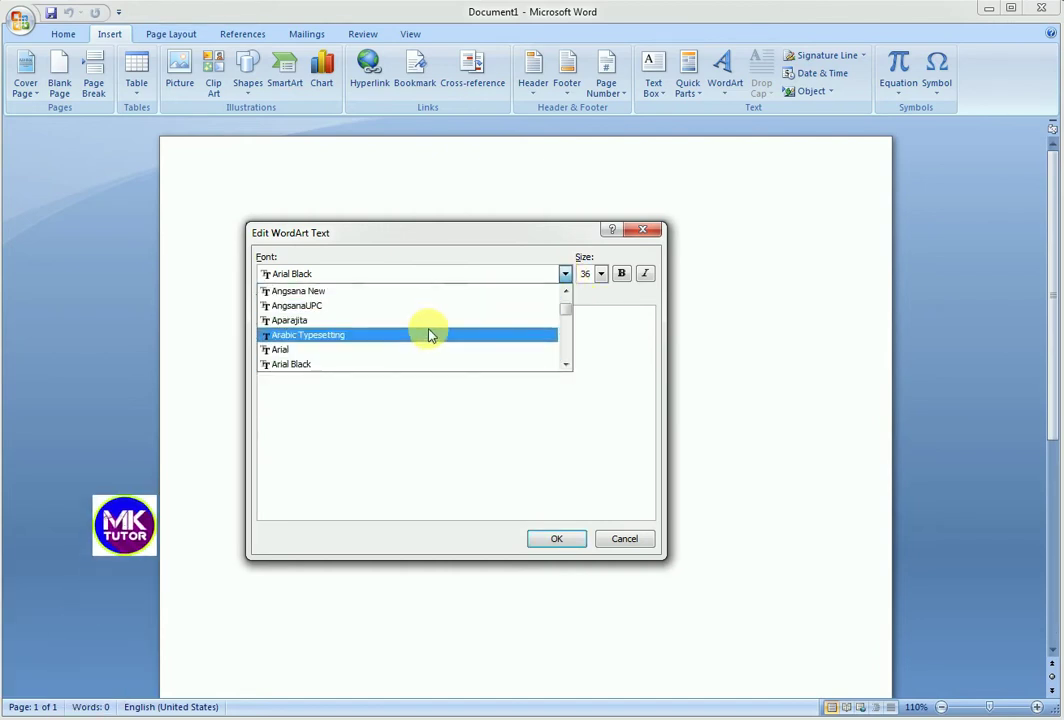
pyautogui.scroll(1, 430, 335)
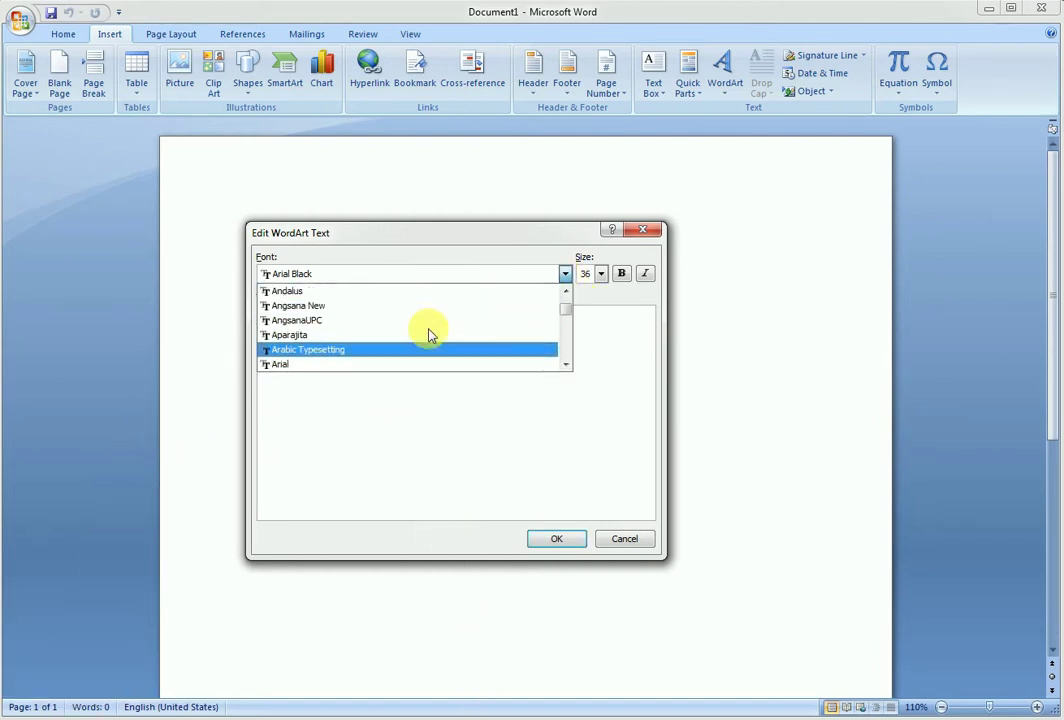
pyautogui.scroll(1, 430, 335)
pyautogui.click(351, 289)
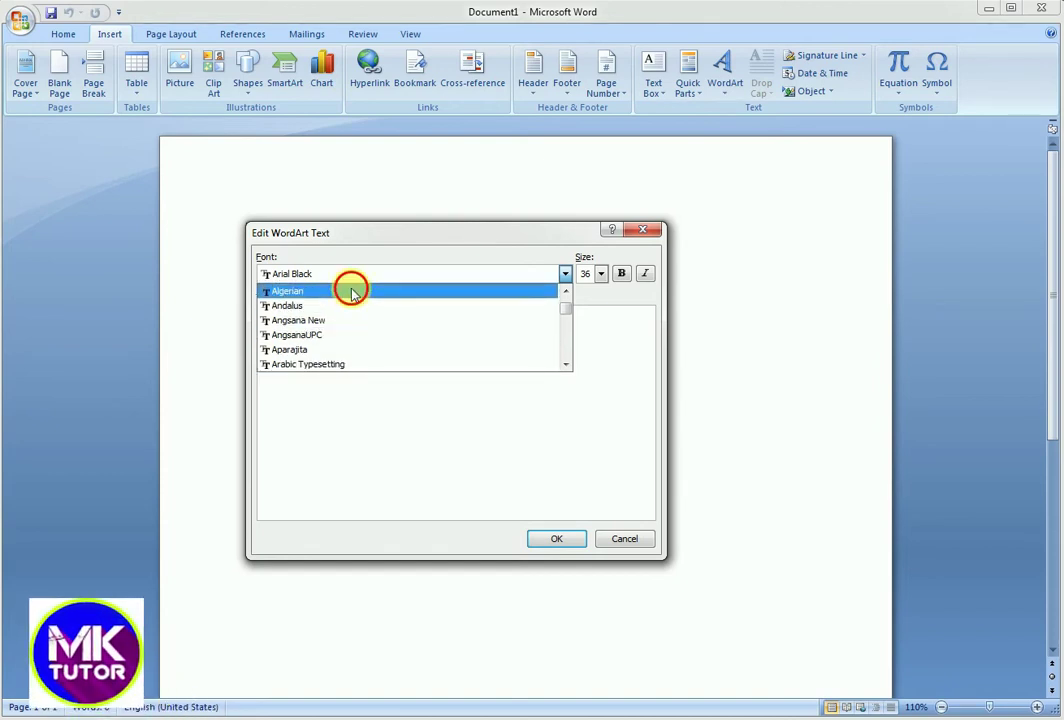
# Step: Set the MK text size to 80 and insert the WordArt into the document
pyautogui.click(600, 273)
pyautogui.scroll(-2, 594, 340)
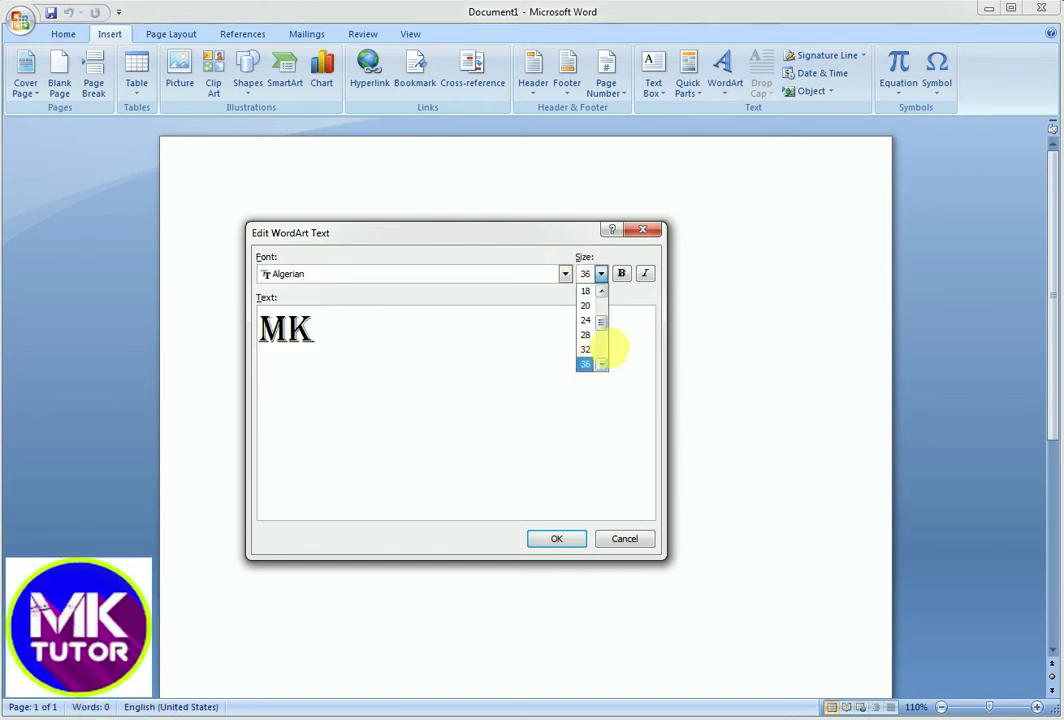
pyautogui.scroll(-2, 606, 342)
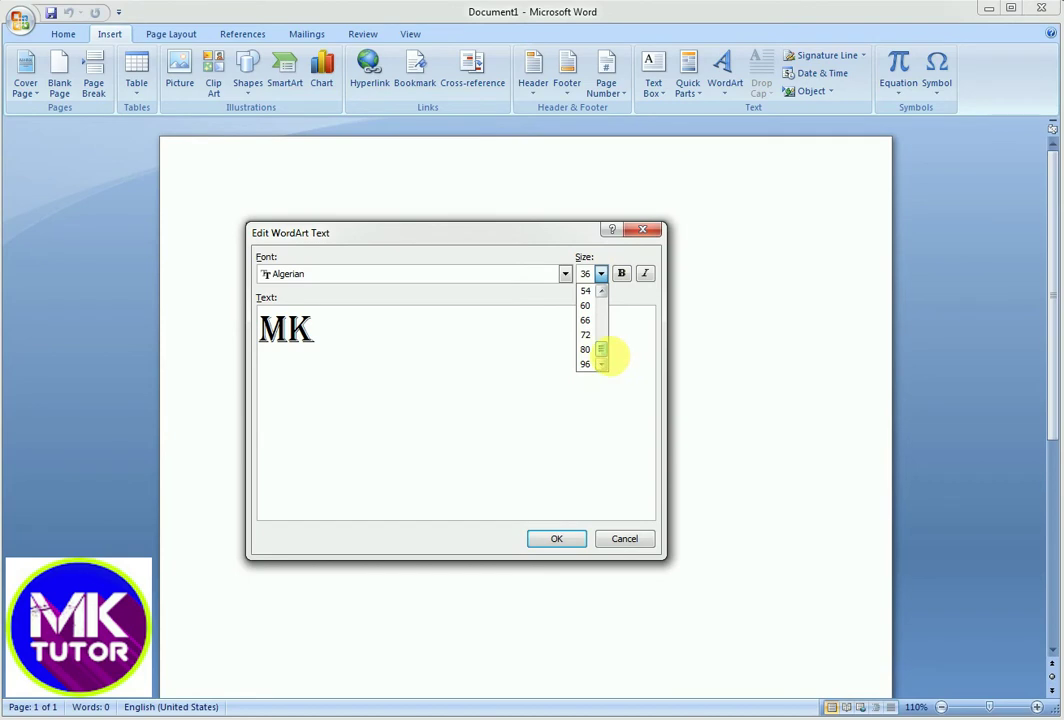
pyautogui.click(586, 336)
pyautogui.click(601, 275)
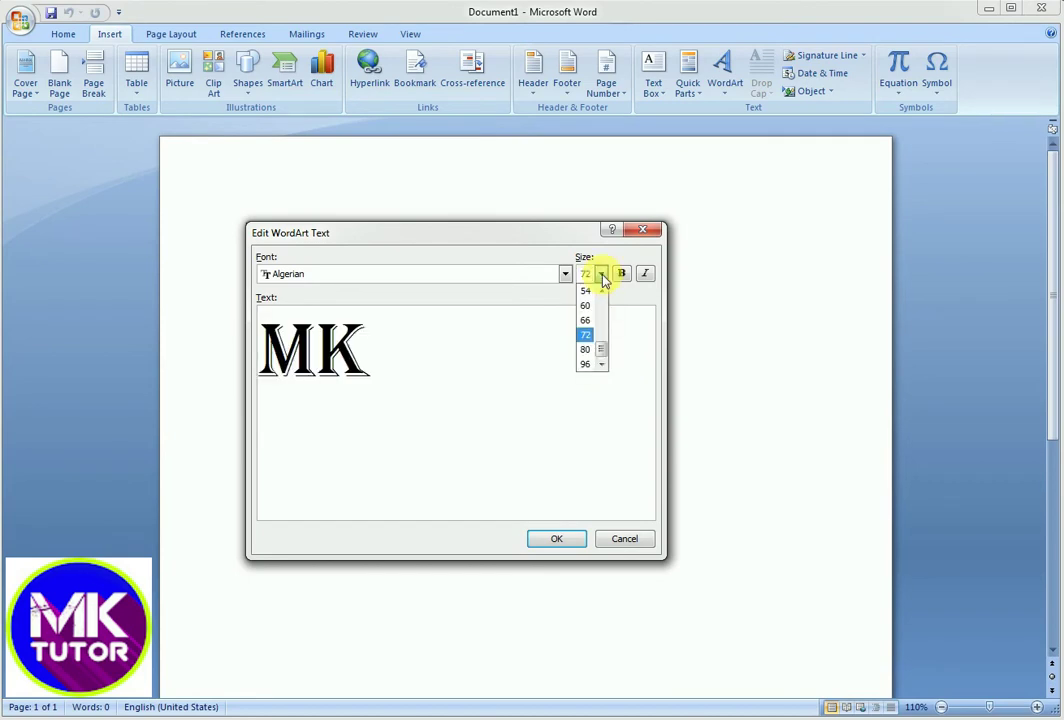
pyautogui.click(588, 348)
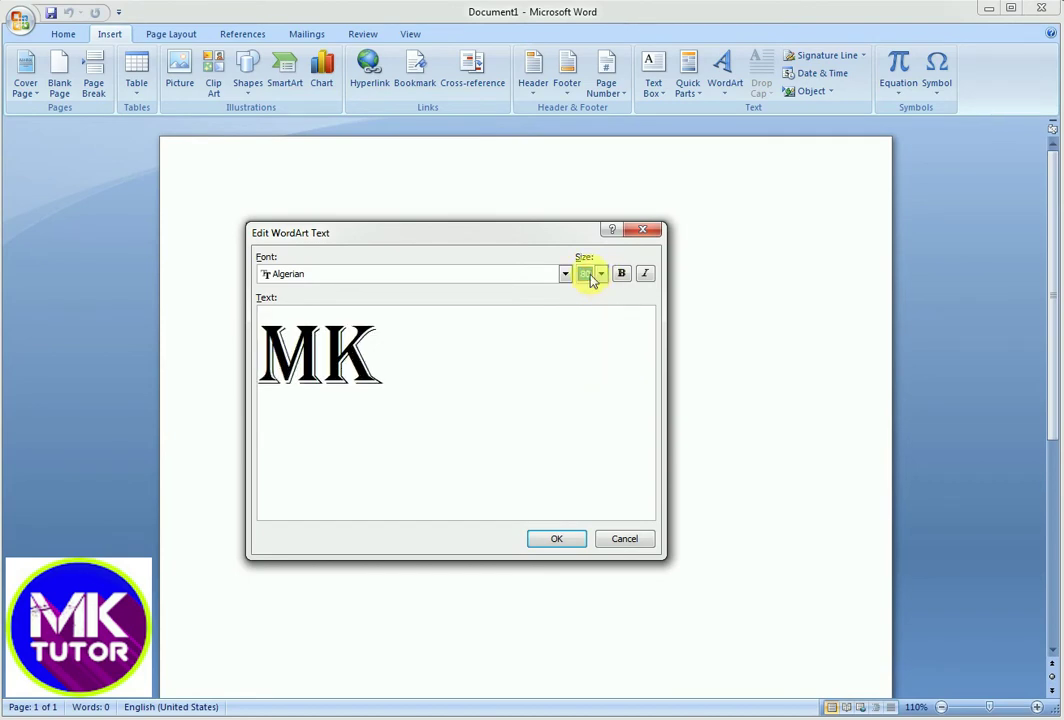
pyautogui.click(556, 540)
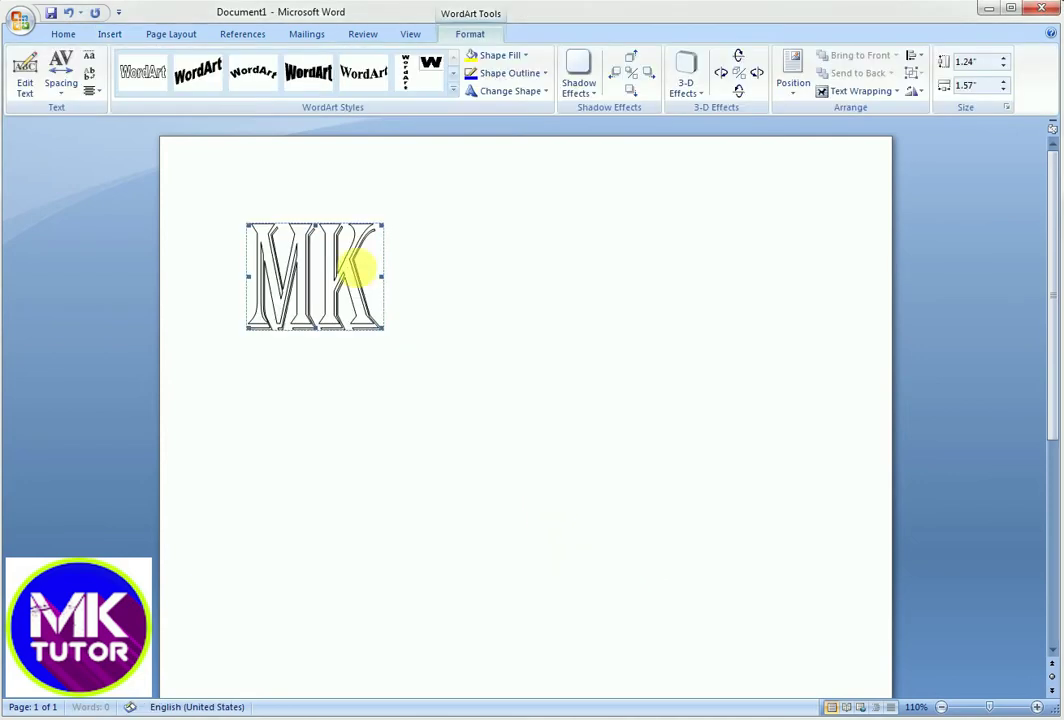
# Step: Wrap the MK WordArt in front of text, move it towards the page's centre and widen it to about 2.3"
pyautogui.click(891, 95)
pyautogui.click(867, 186)
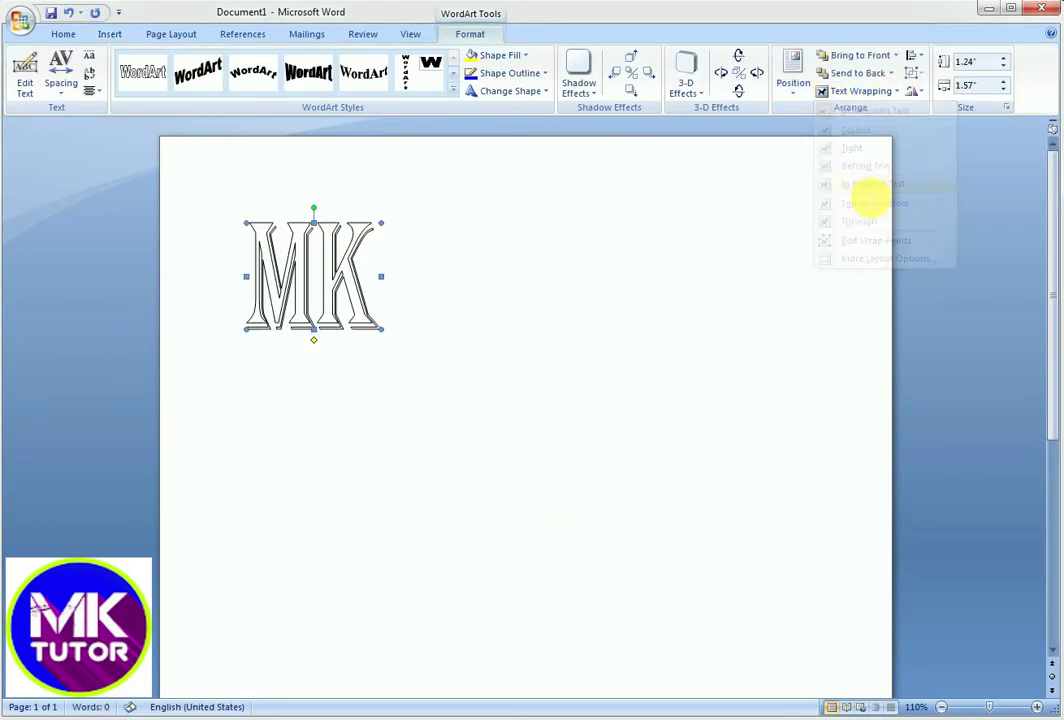
pyautogui.moveTo(329, 282); pyautogui.dragTo(615, 331)
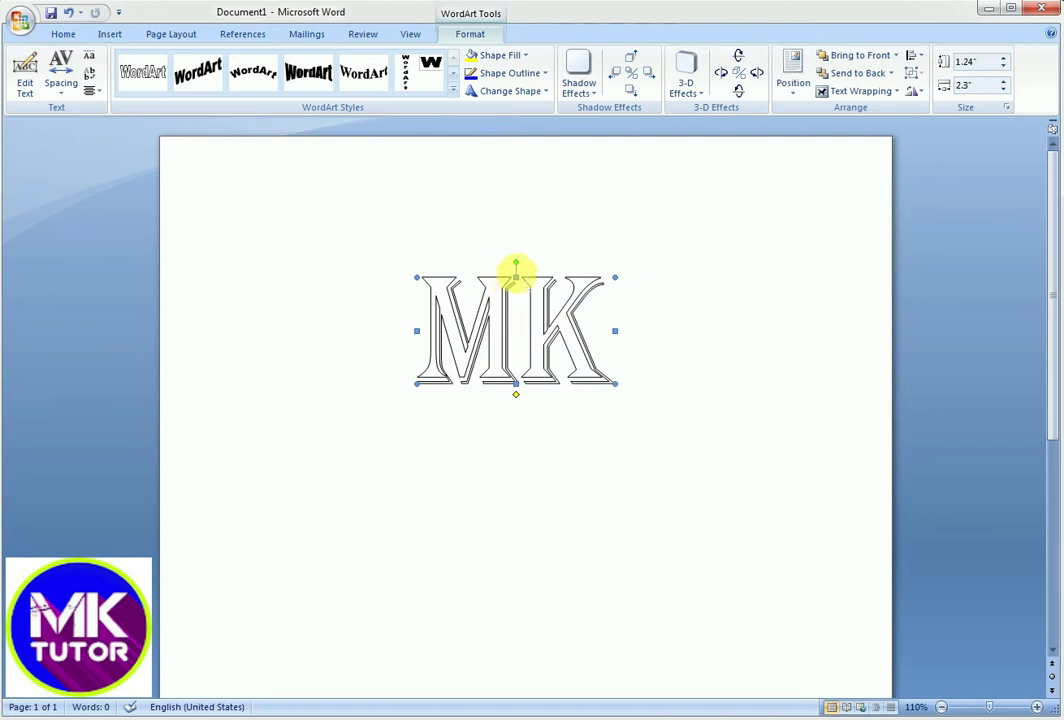
pyautogui.click(499, 297)
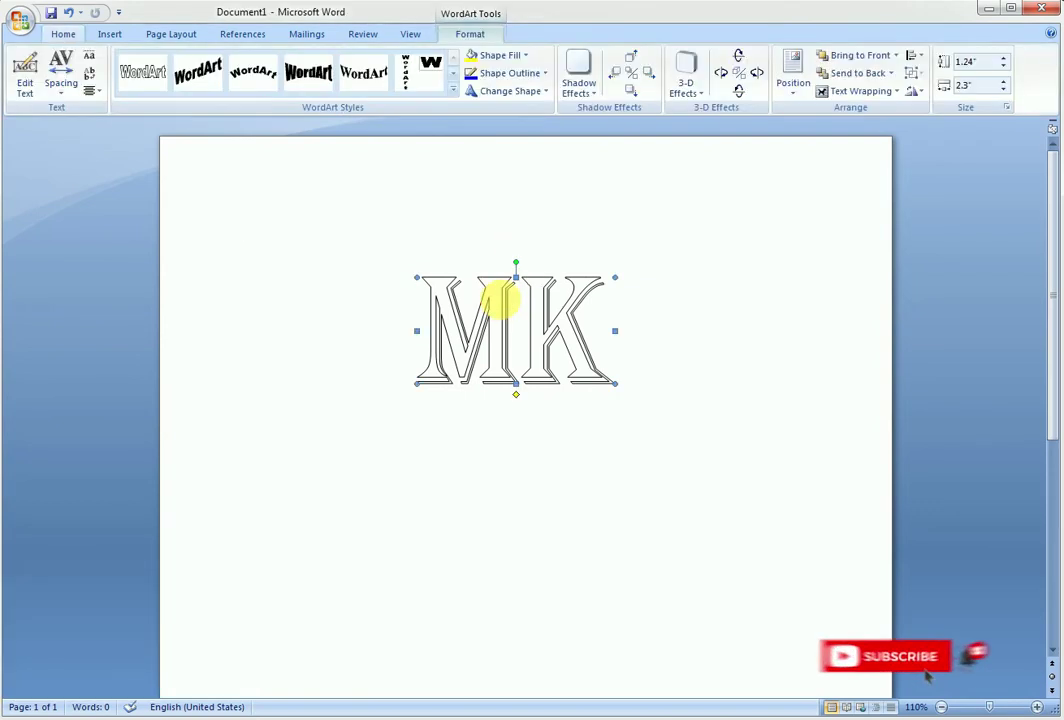
# Step: Enlarge the MK WordArt to about 1.53" high by 2.72" wide and shift it slightly down on the page
pyautogui.moveTo(518, 280); pyautogui.dragTo(515, 252)
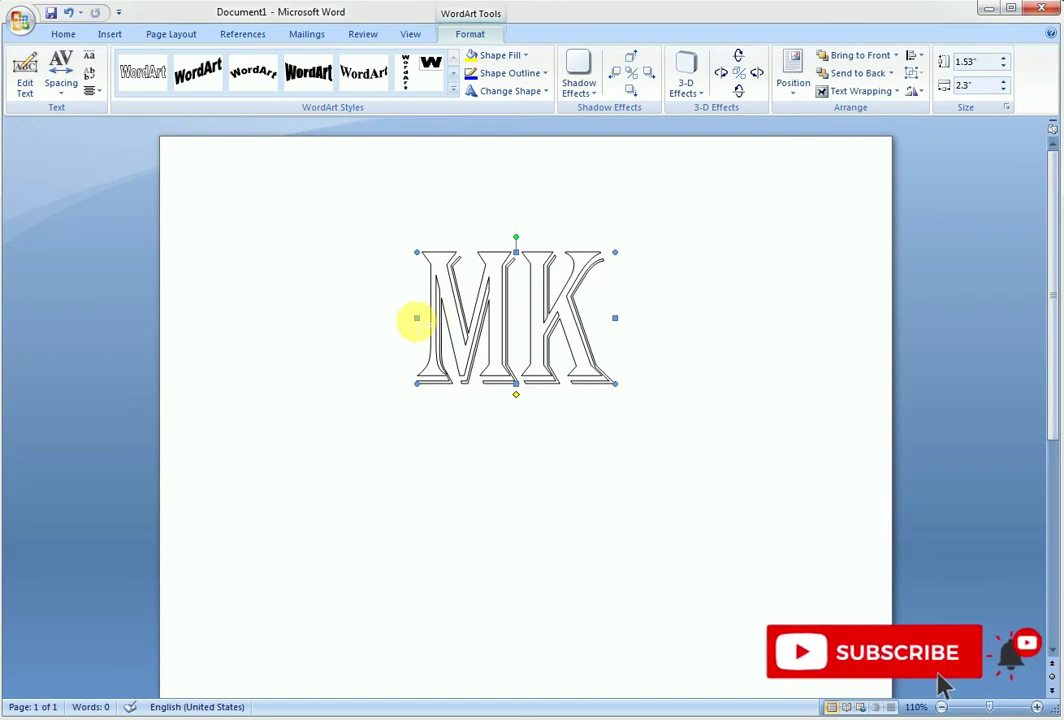
pyautogui.moveTo(416, 318); pyautogui.dragTo(380, 318)
pyautogui.moveTo(469, 317); pyautogui.dragTo(484, 345)
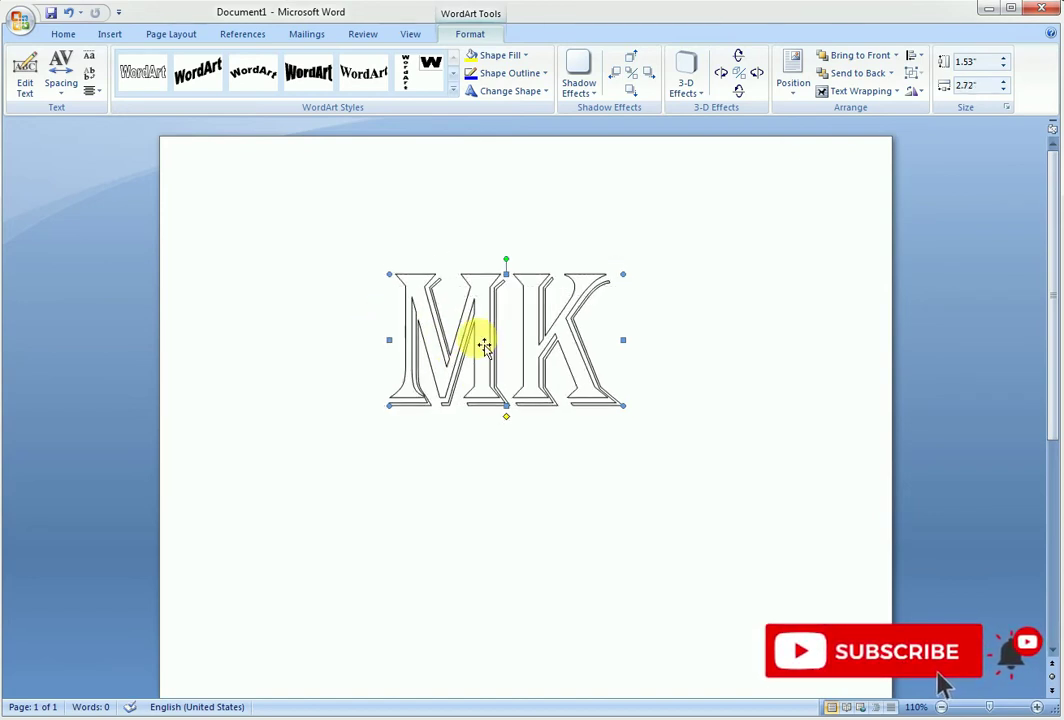
# Step: Fill the MK lettering with the purple galaxy picture flat,550x550,075,f from the Desktop's DCIM folder
pyautogui.click(526, 55)
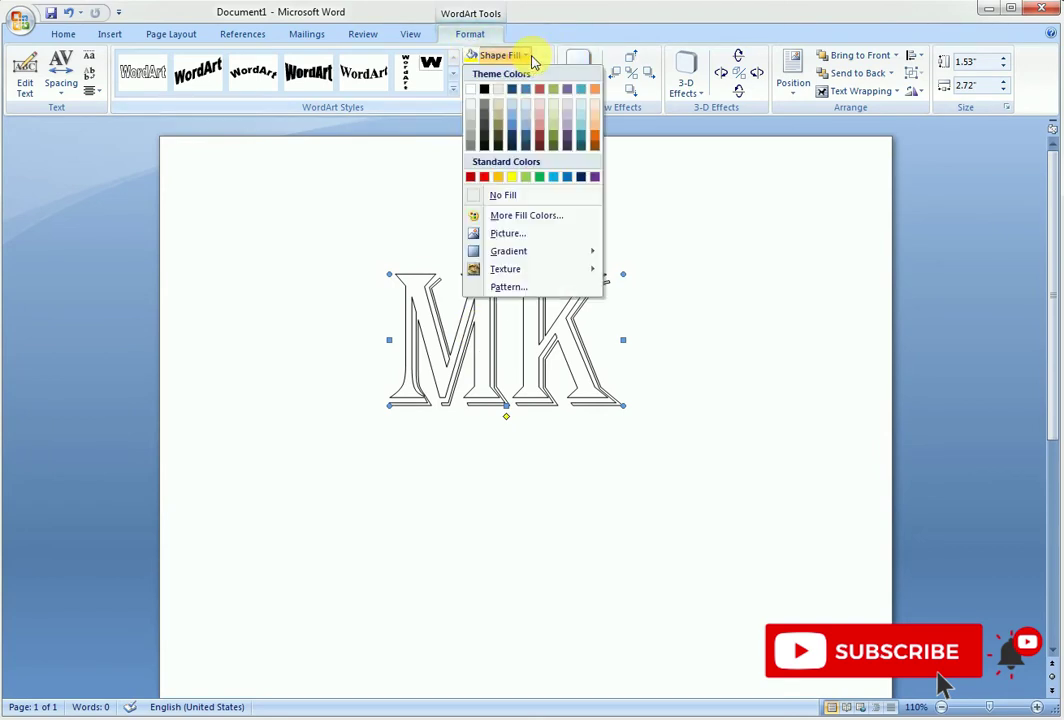
pyautogui.click(500, 248)
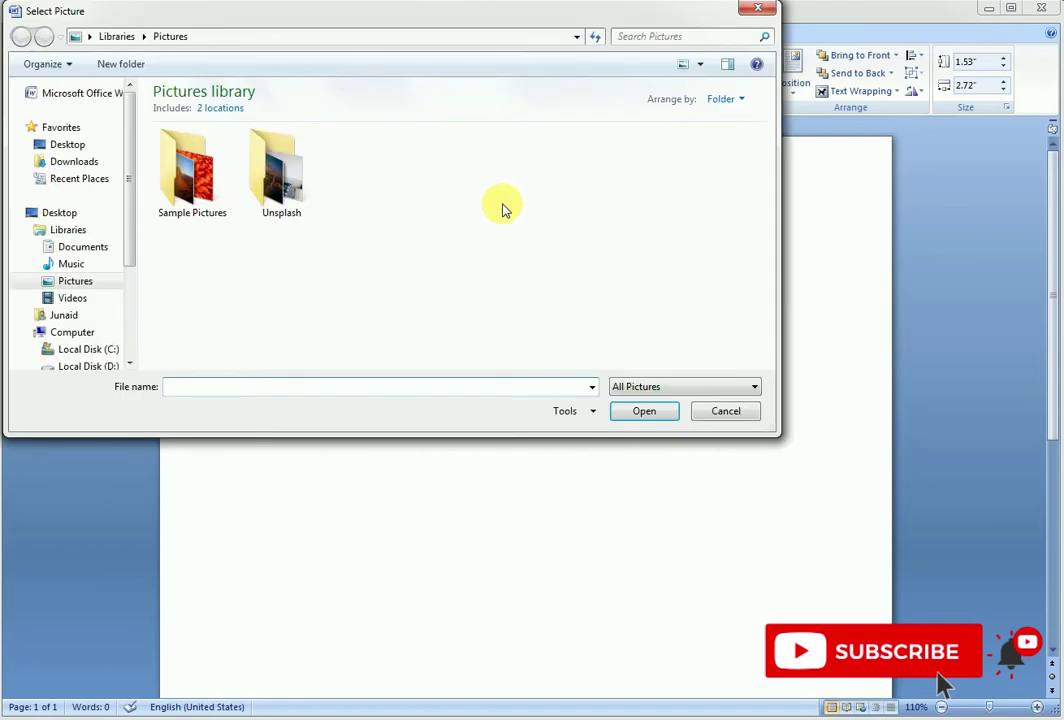
pyautogui.click(88, 147)
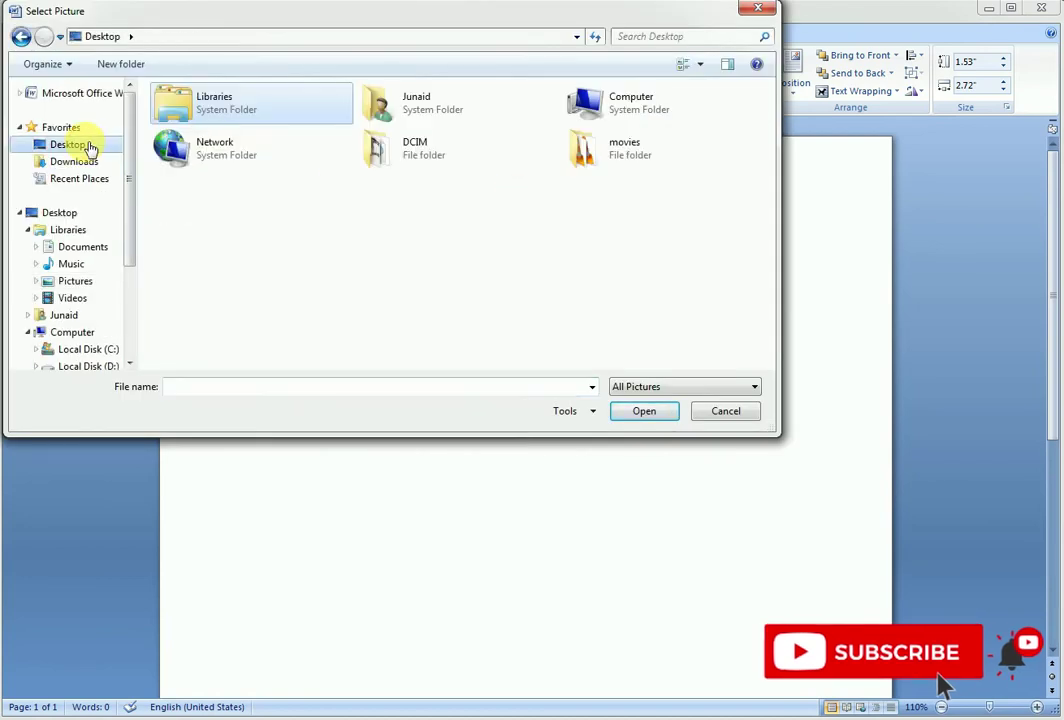
pyautogui.doubleClick(449, 156)
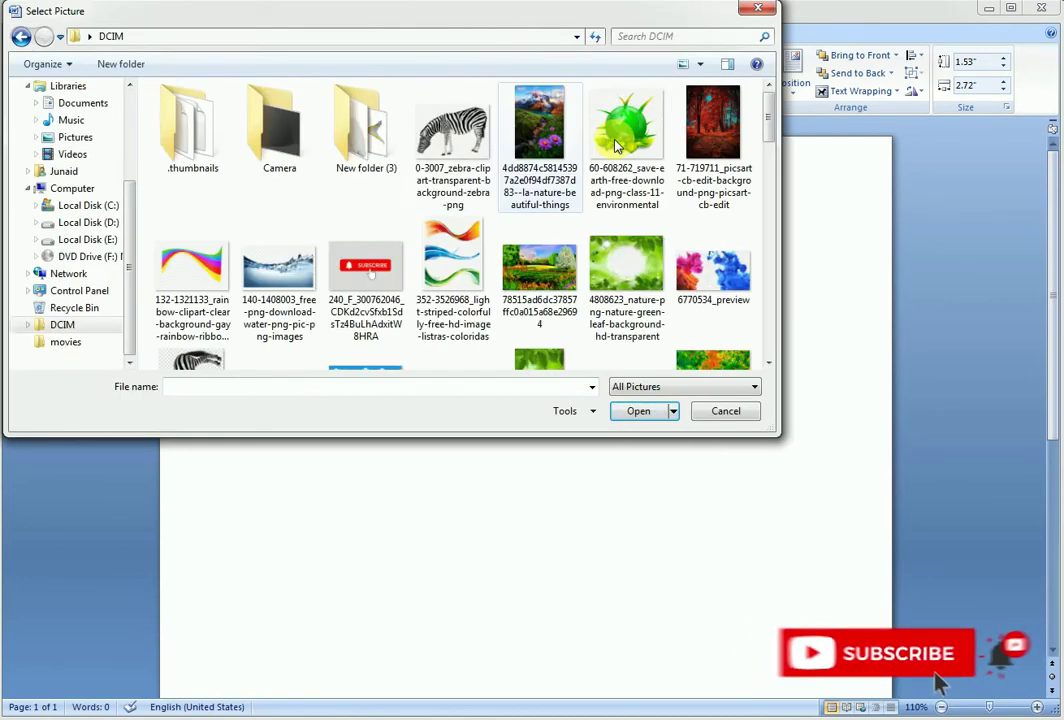
pyautogui.moveTo(765, 128); pyautogui.dragTo(772, 226)
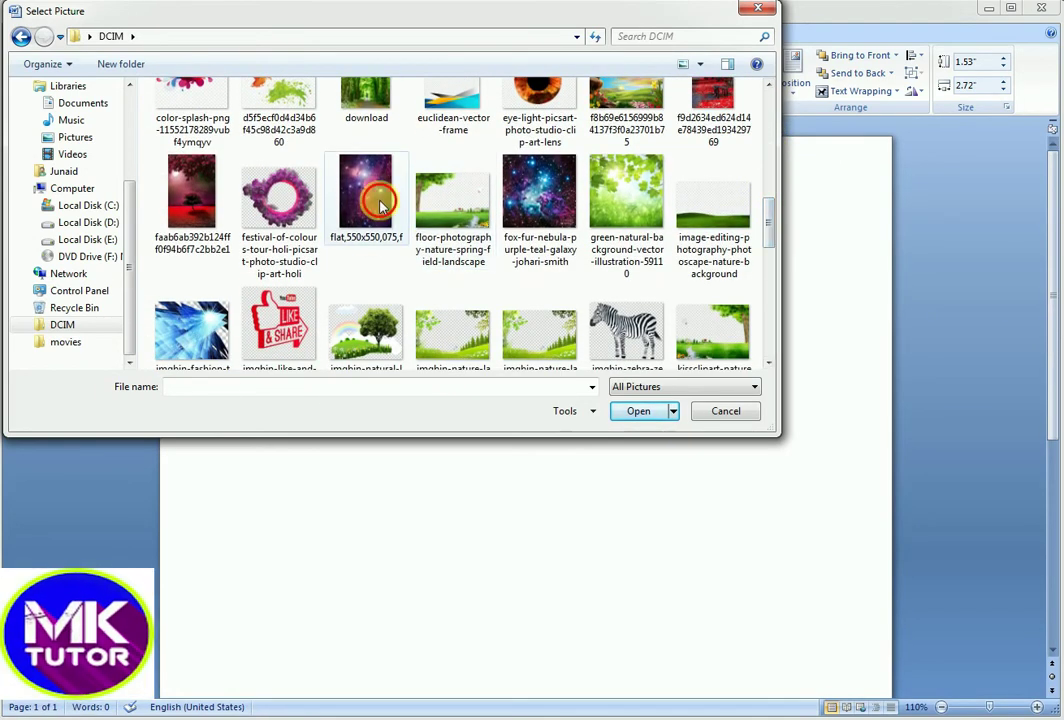
pyautogui.click(370, 202)
pyautogui.click(644, 410)
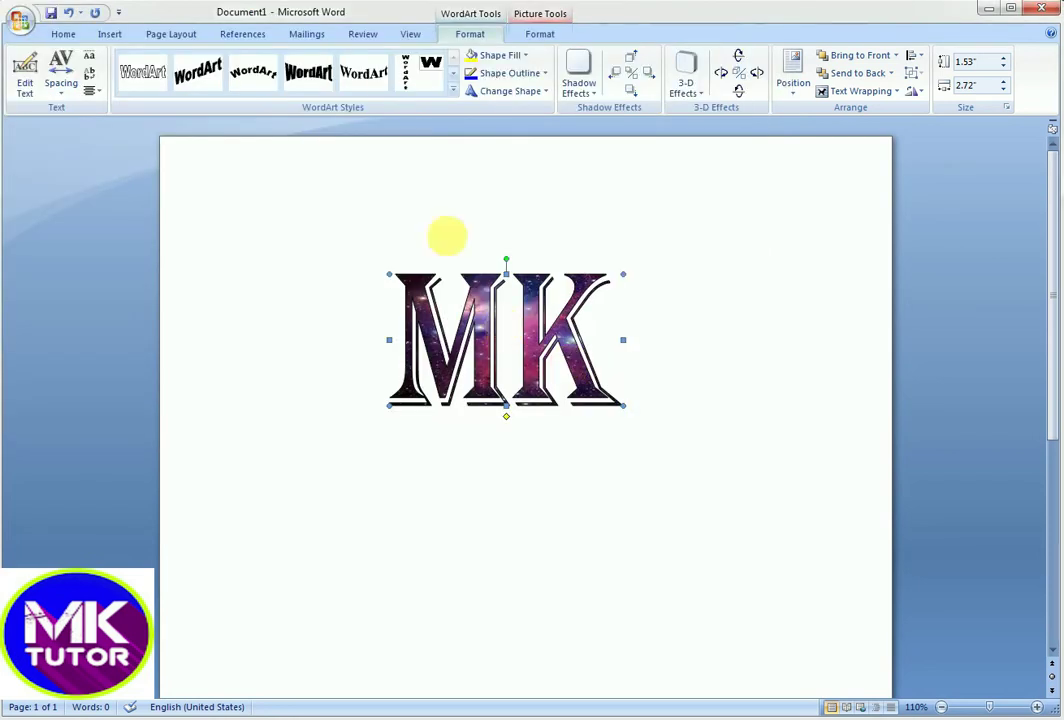
# Step: Set the MK picture fill's contrast to +40 % and its brightness to +30 %
pyautogui.click(536, 35)
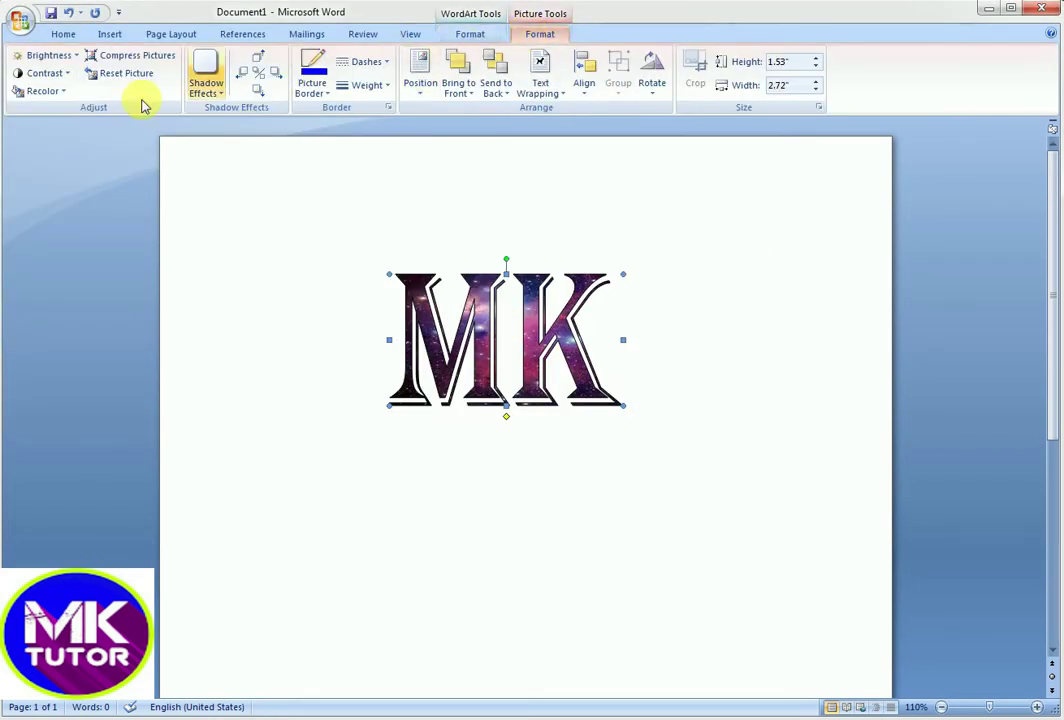
pyautogui.click(45, 73)
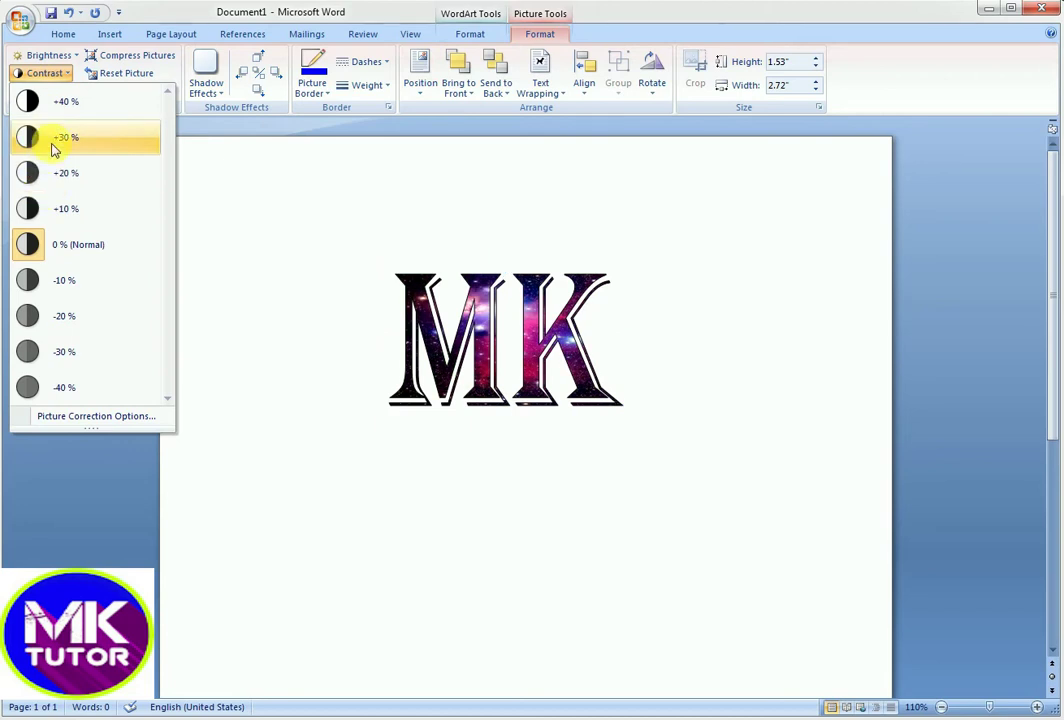
pyautogui.click(58, 102)
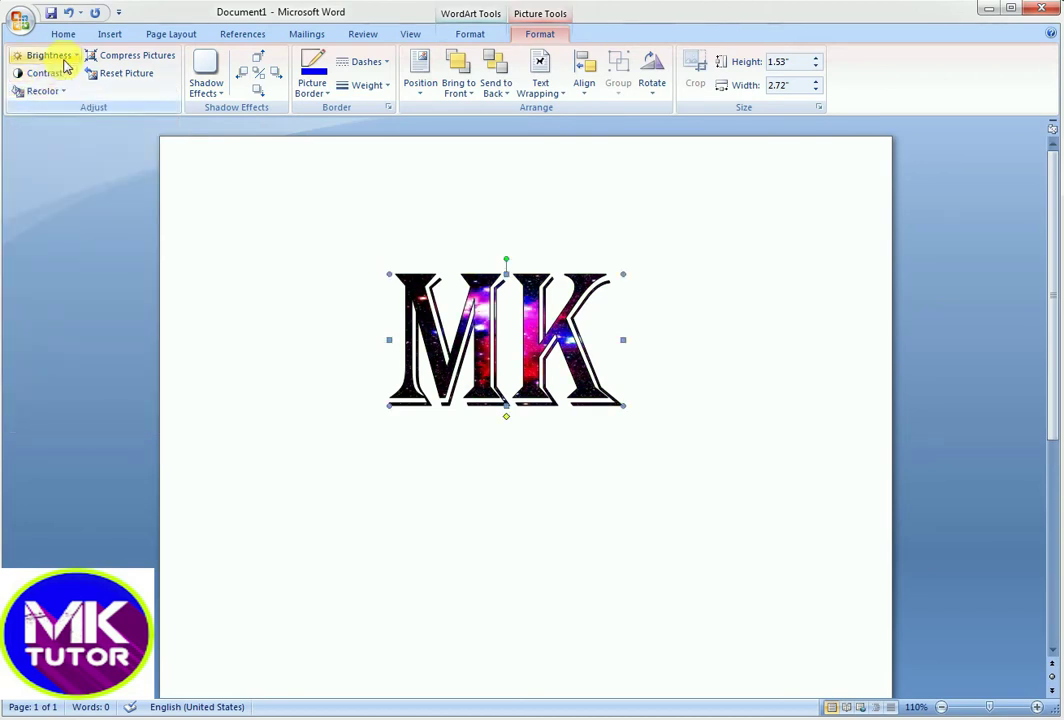
pyautogui.click(44, 56)
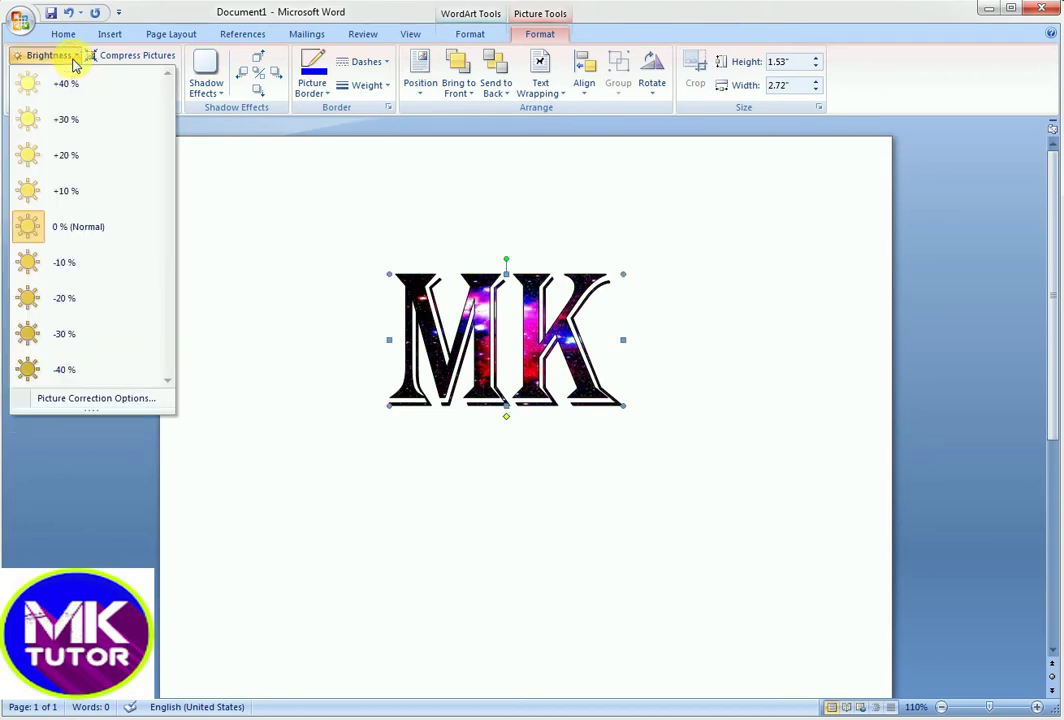
pyautogui.click(58, 125)
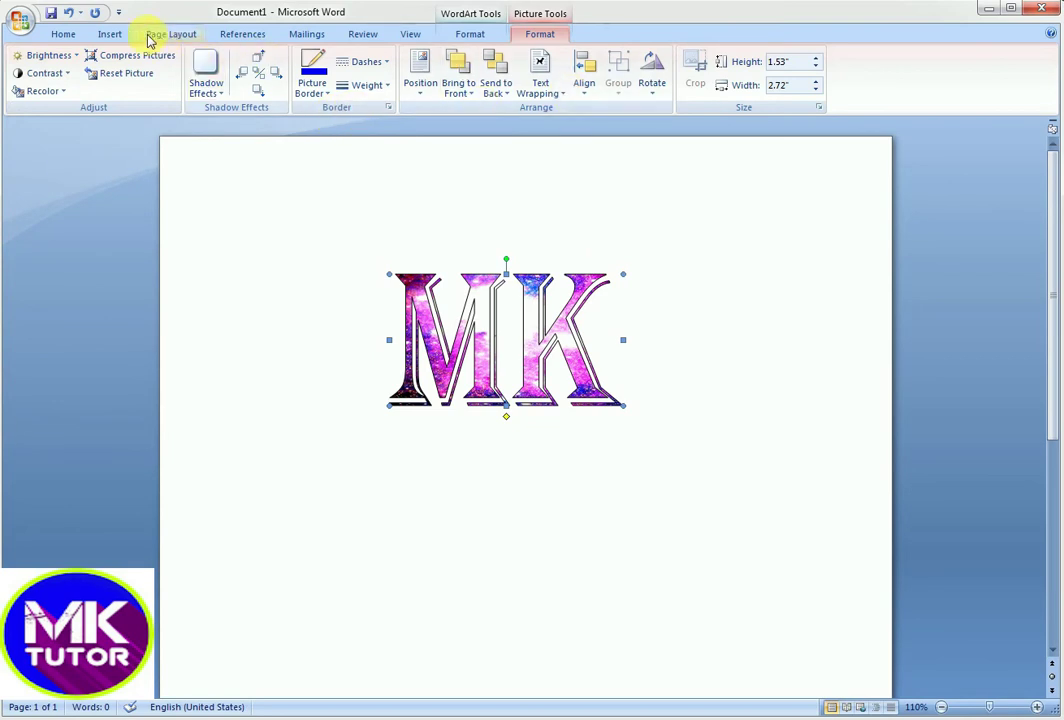
# Step: Start a second WordArt in the first plain outline style and replace its placeholder text with TUTOR
pyautogui.click(112, 34)
pyautogui.click(720, 90)
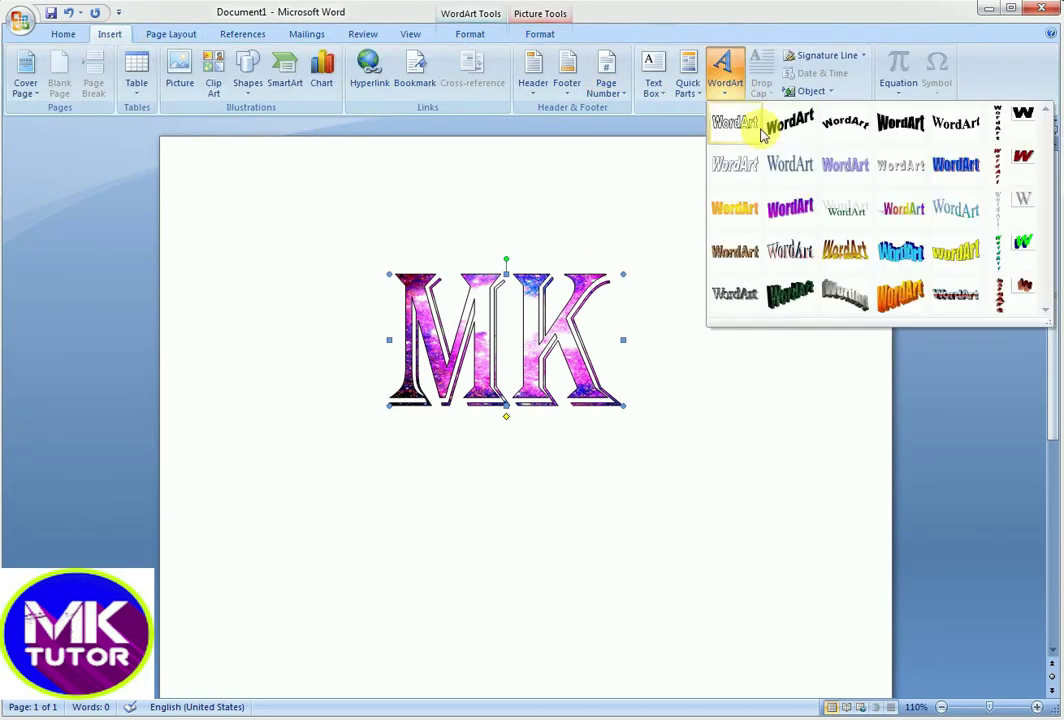
pyautogui.click(737, 133)
pyautogui.click(612, 358)
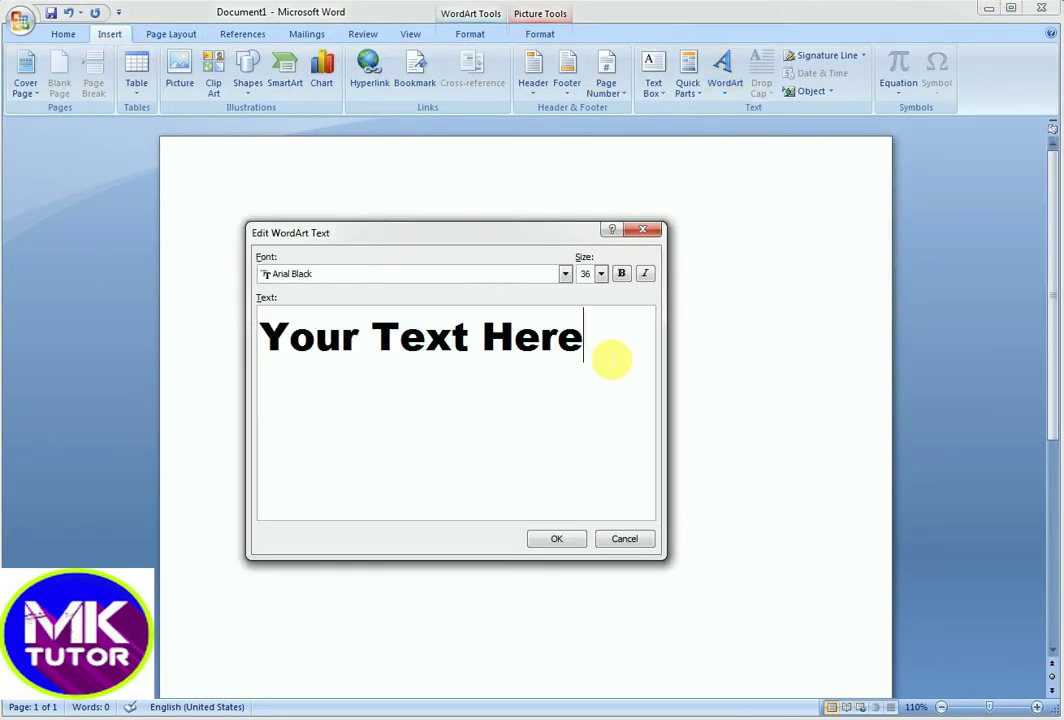
pyautogui.press('BackSpace')
pyautogui.press('BackSpace')
pyautogui.press('BackSpace')
pyautogui.press('BackSpace')
pyautogui.press('BackSpace')
pyautogui.press('BackSpace')
pyautogui.press('BackSpace')
pyautogui.press('BackSpace')
pyautogui.press('BackSpace')
pyautogui.press('BackSpace')
pyautogui.press('BackSpace')
pyautogui.press('BackSpace')
pyautogui.press('BackSpace')
pyautogui.press('BackSpace')
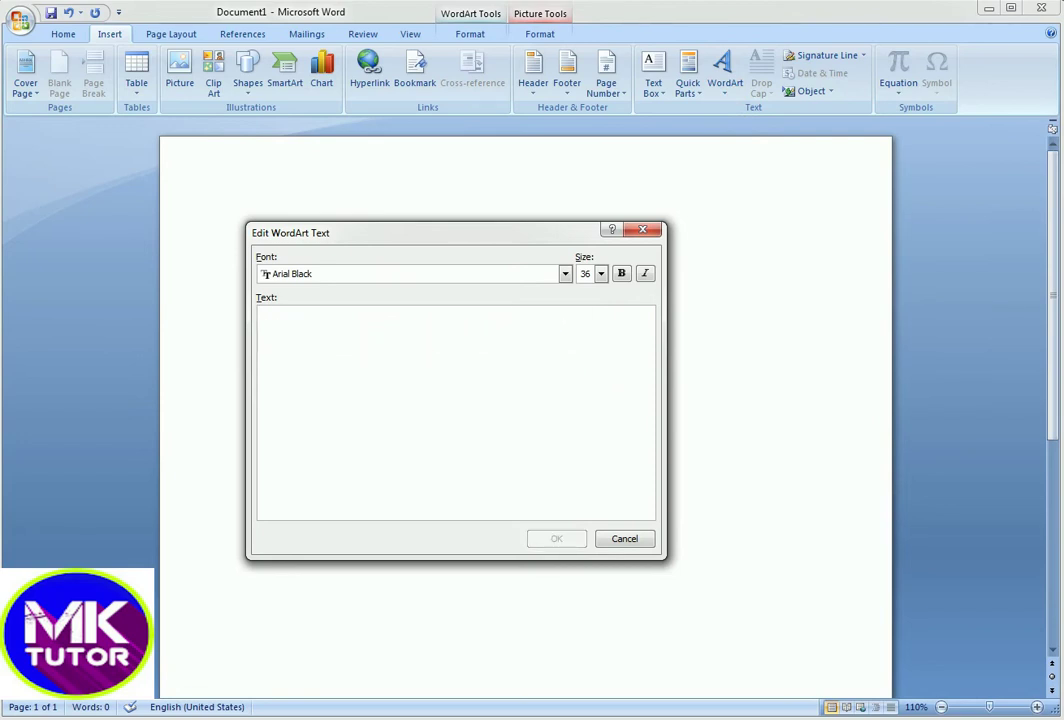
pyautogui.write('TUTOR')
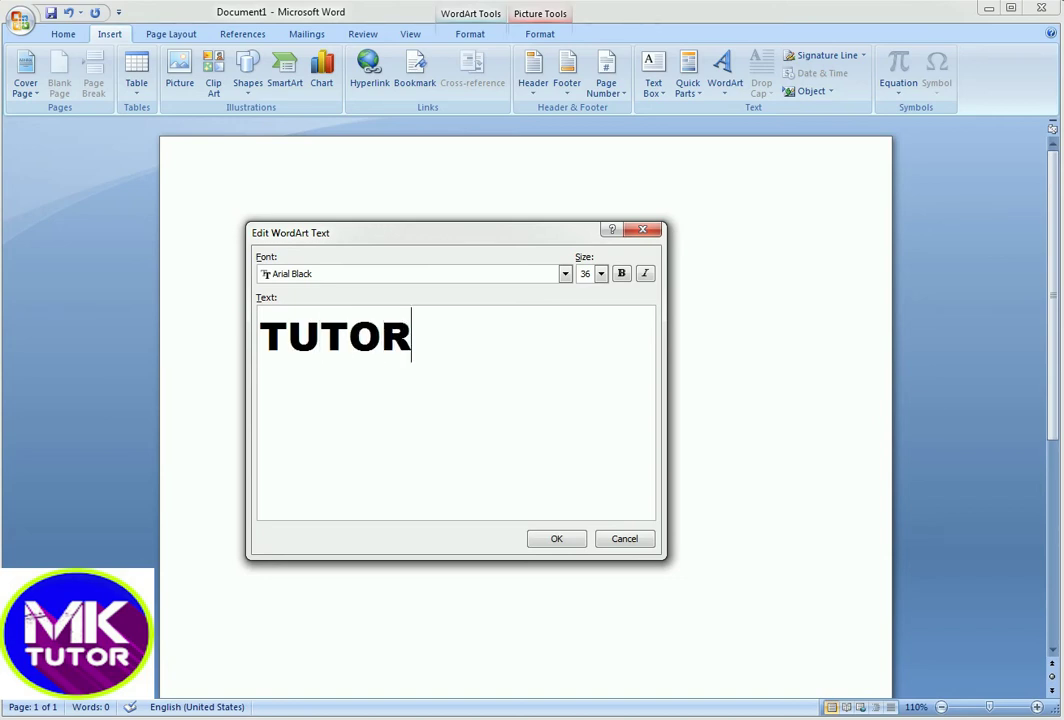
# Step: Set the TUTOR text to size 60 in the Algerian font and insert the WordArt
pyautogui.click(600, 274)
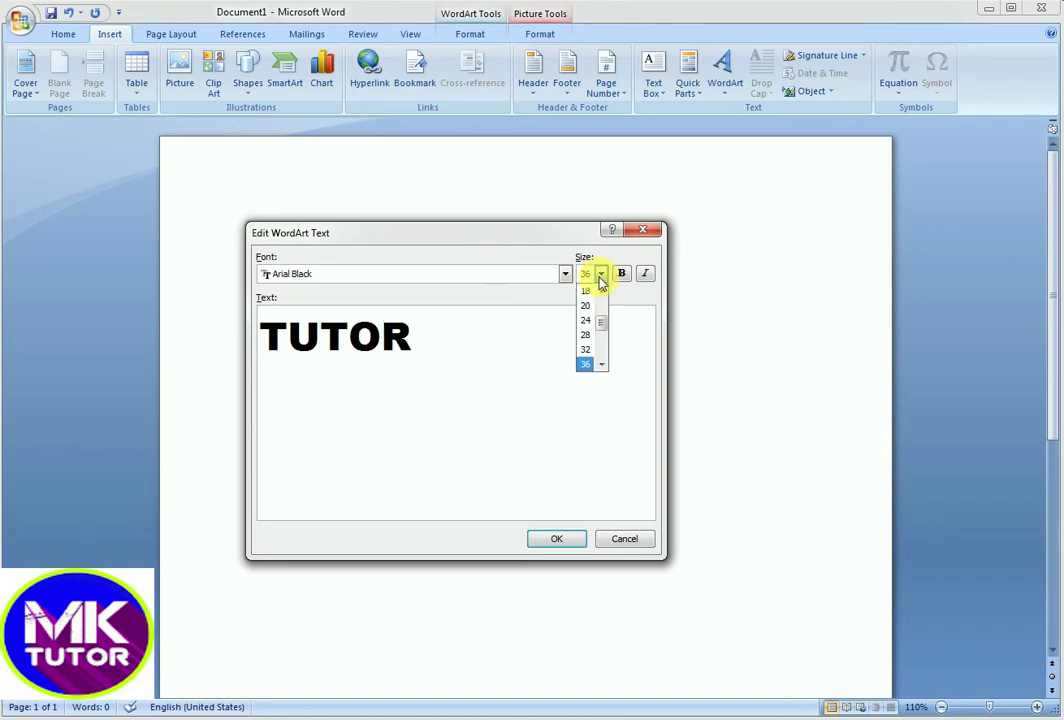
pyautogui.moveTo(603, 325); pyautogui.dragTo(613, 341)
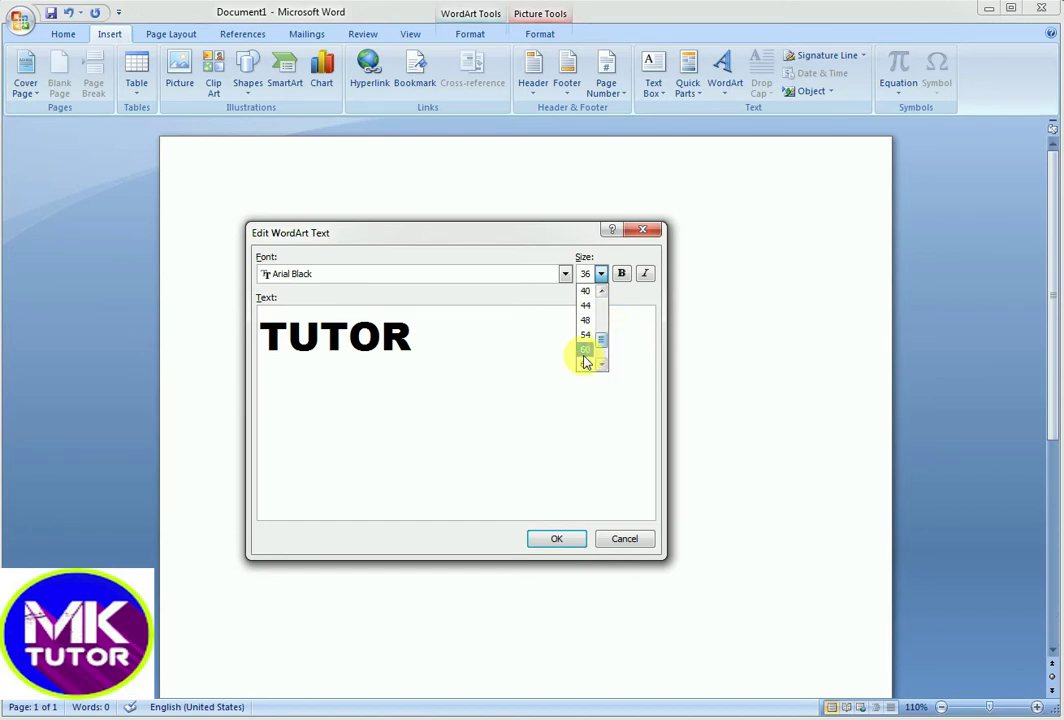
pyautogui.click(585, 349)
pyautogui.click(566, 275)
pyautogui.scroll(2, 404, 314)
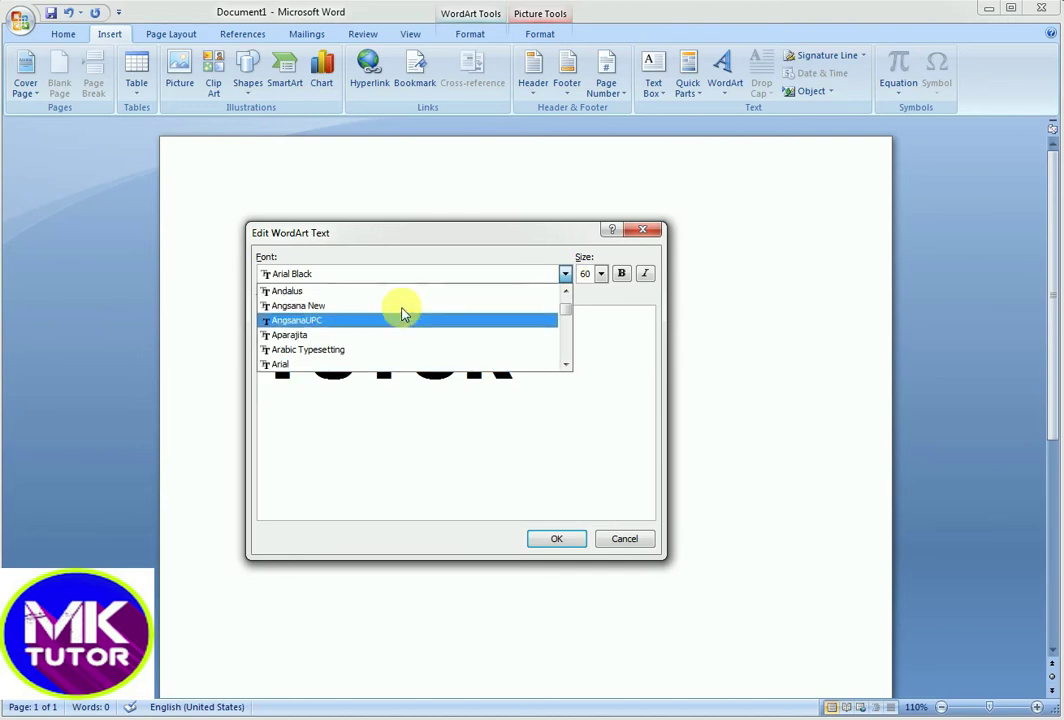
pyautogui.scroll(1, 361, 290)
pyautogui.click(361, 288)
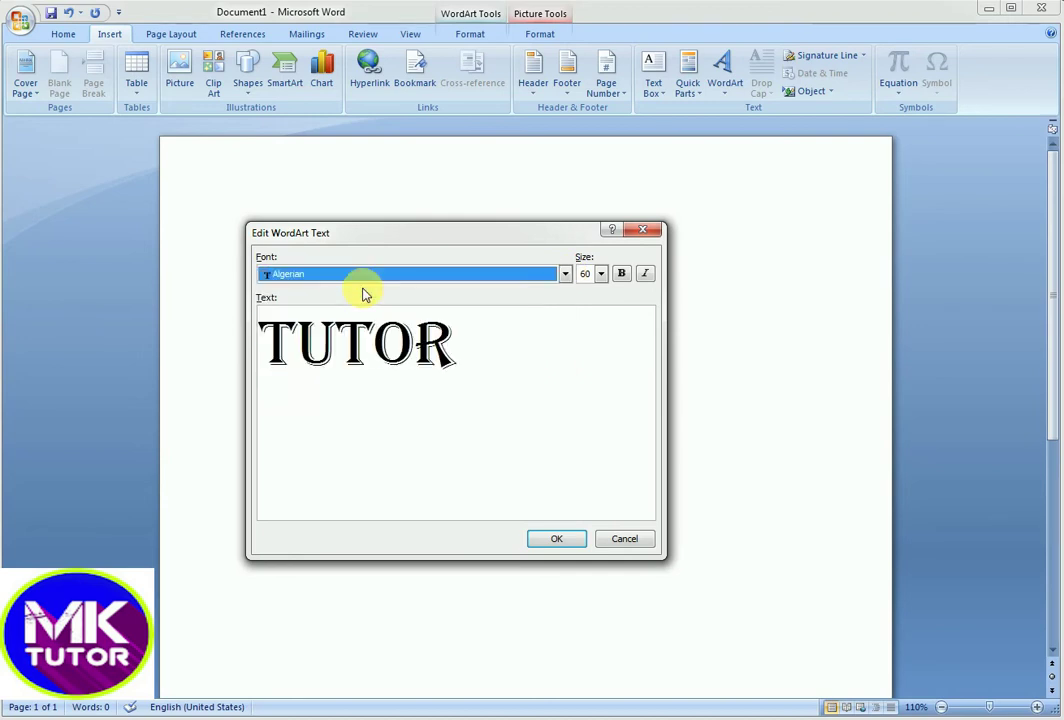
pyautogui.click(558, 539)
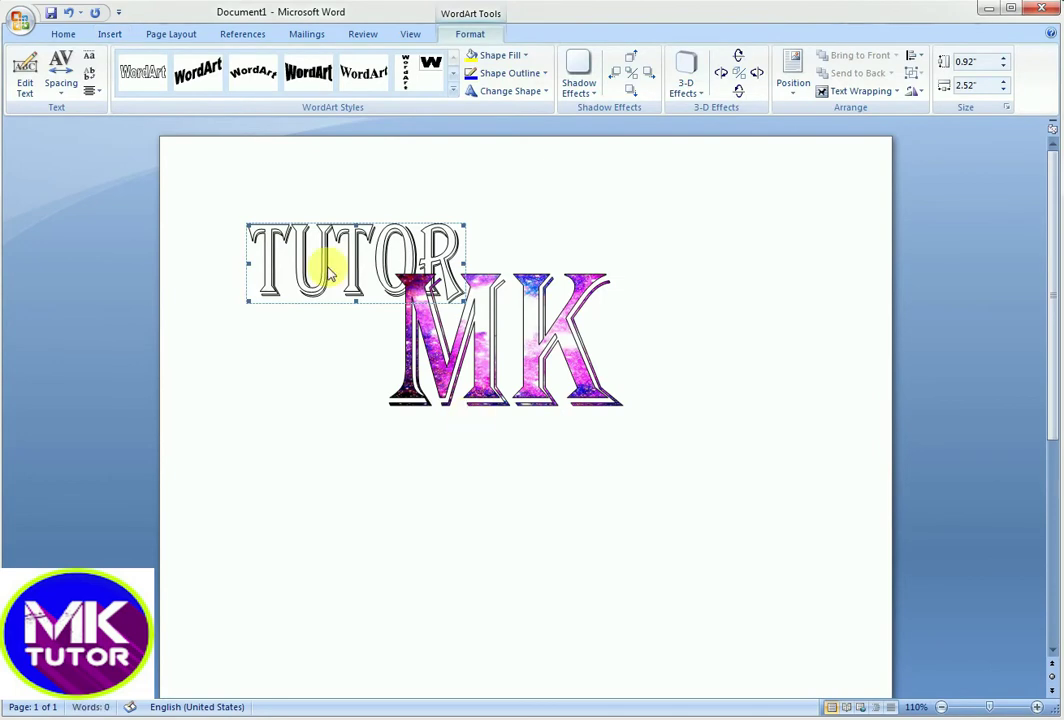
# Step: Set the TUTOR WordArt's text wrapping to In Front of Text
pyautogui.click(890, 92)
pyautogui.click(850, 184)
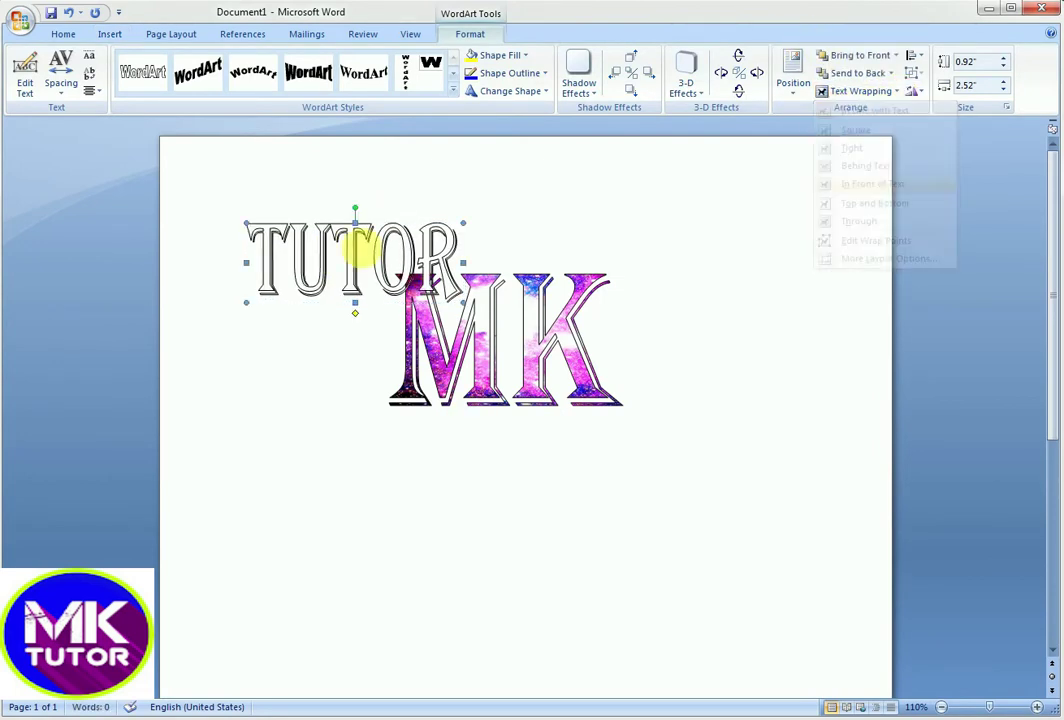
# Step: Place the TUTOR WordArt directly below the MK lettering and stretch its left edge to a width of about 2.65"
pyautogui.moveTo(398, 265); pyautogui.dragTo(506, 435)
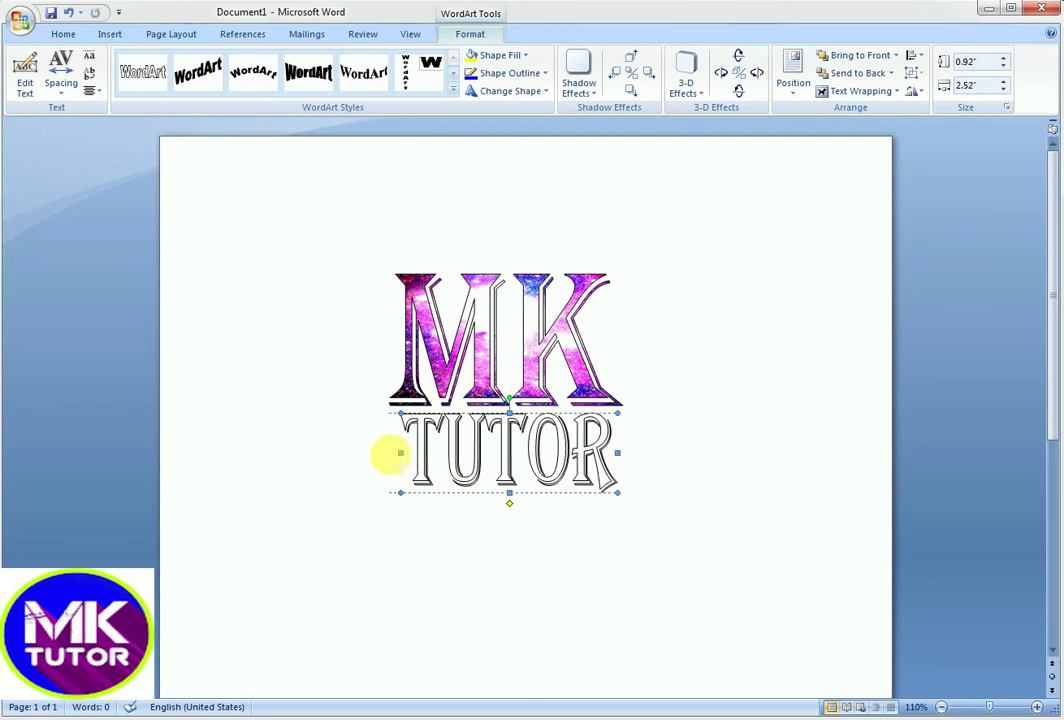
pyautogui.moveTo(400, 453); pyautogui.dragTo(389, 453)
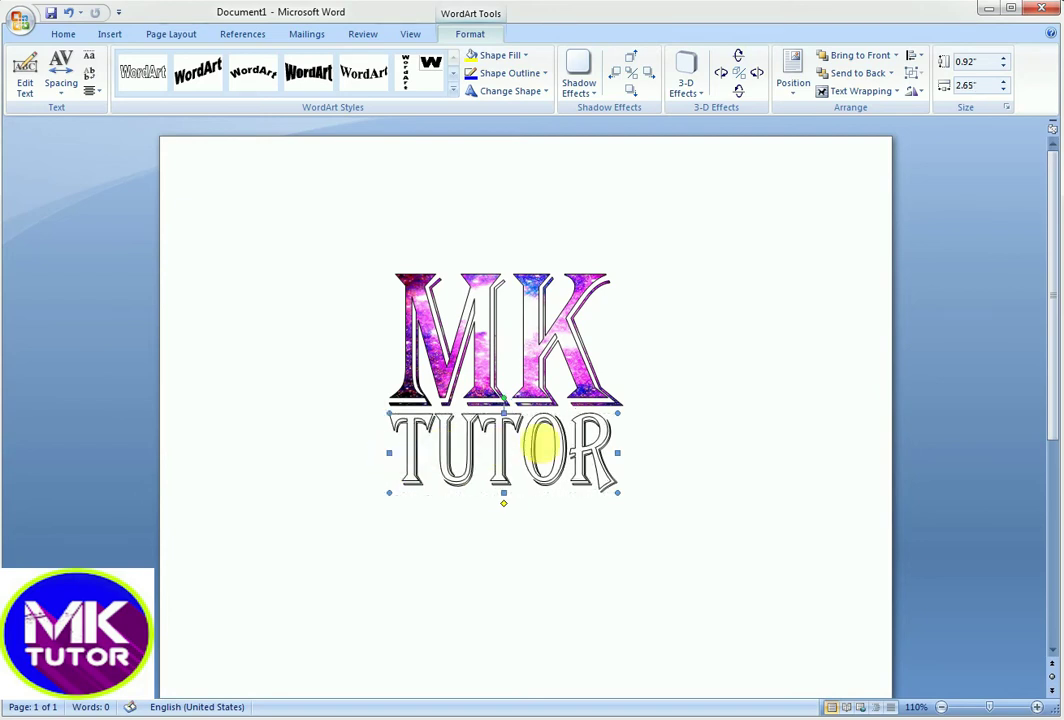
# Step: Fill the TUTOR WordArt with the fox-fur-nebula-purple-teal-galaxy picture from the DCIM folder
pyautogui.click(522, 57)
pyautogui.click(478, 233)
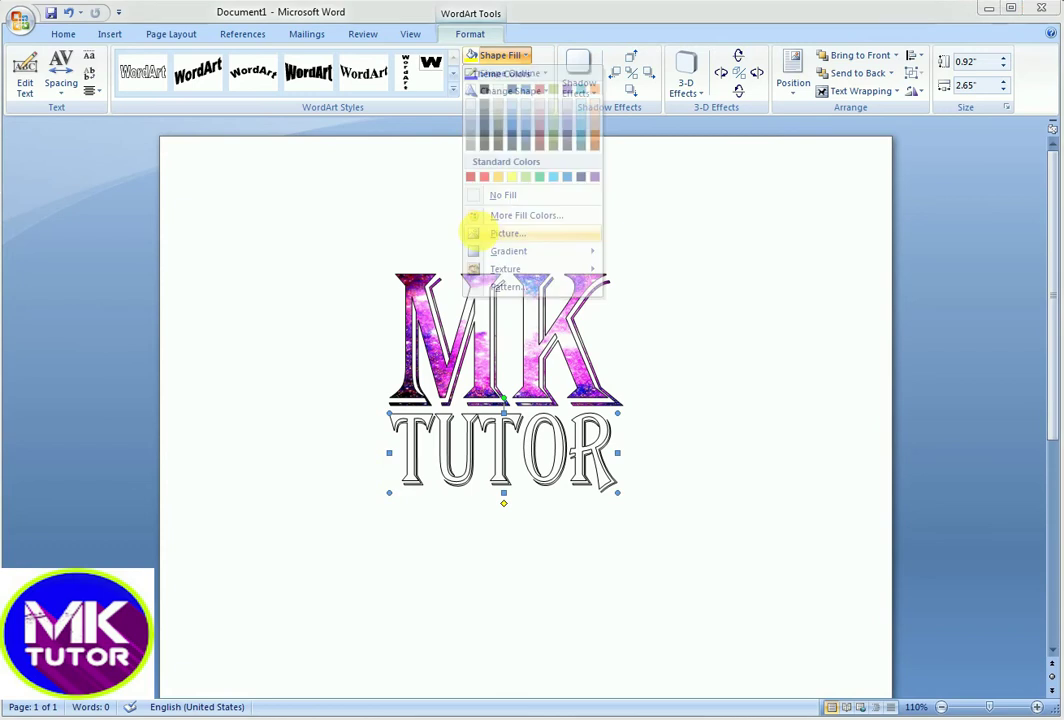
pyautogui.click(767, 128)
pyautogui.moveTo(769, 143); pyautogui.dragTo(774, 219)
pyautogui.click(560, 270)
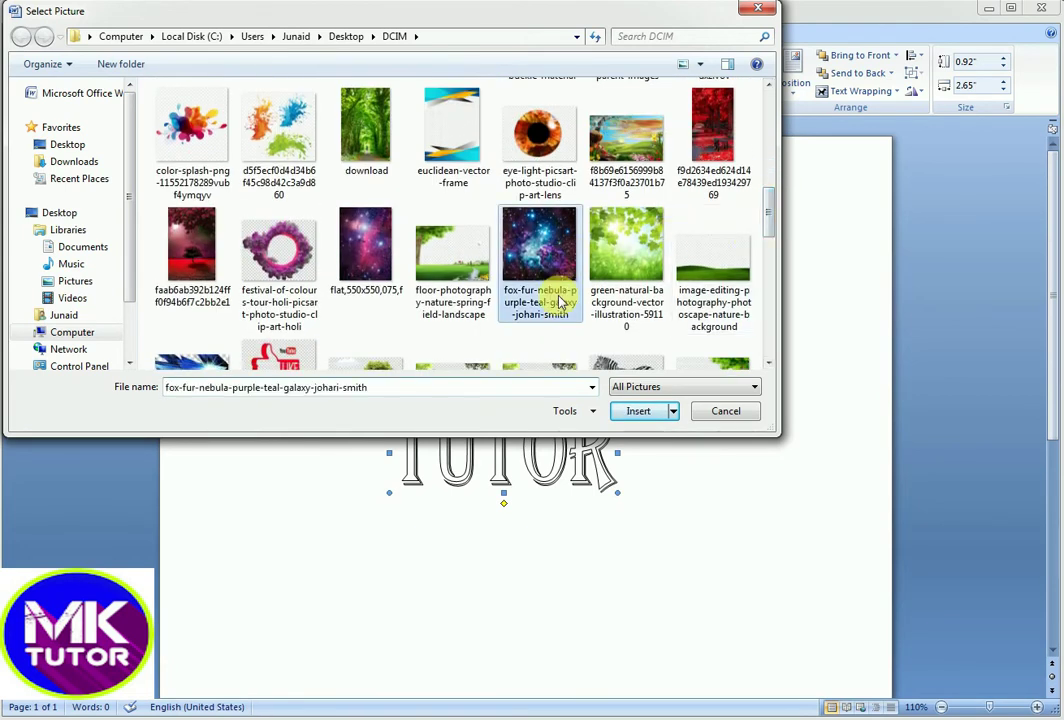
pyautogui.click(636, 411)
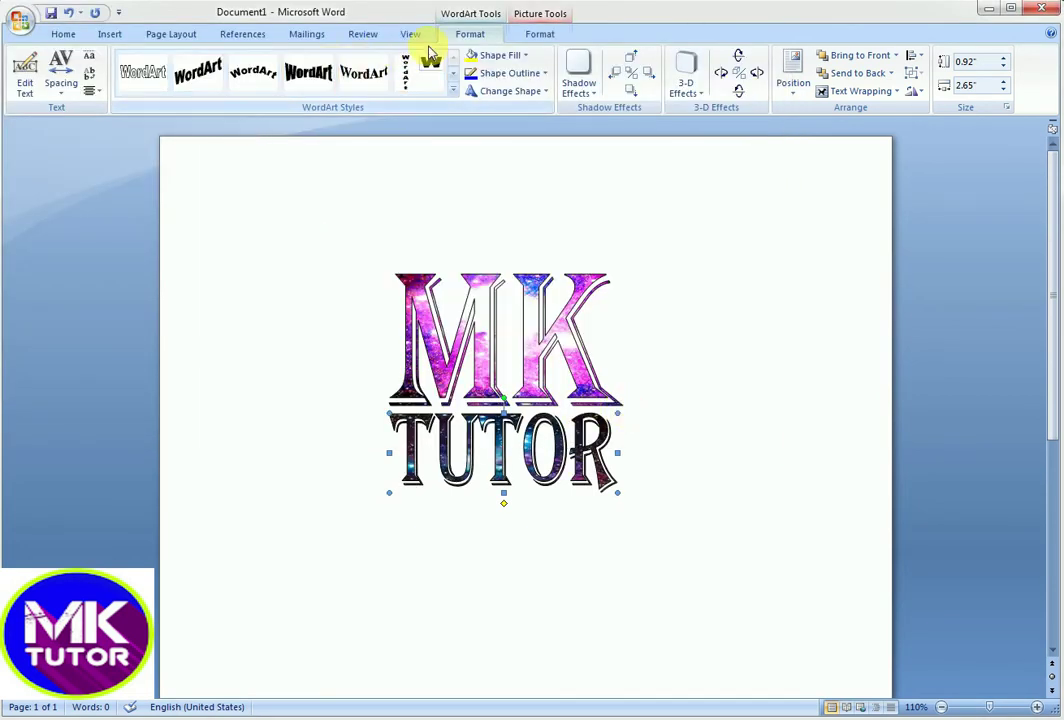
# Step: Set the TUTOR picture fill's contrast to +40 % and its brightness to +30 %
pyautogui.click(555, 33)
pyautogui.click(58, 74)
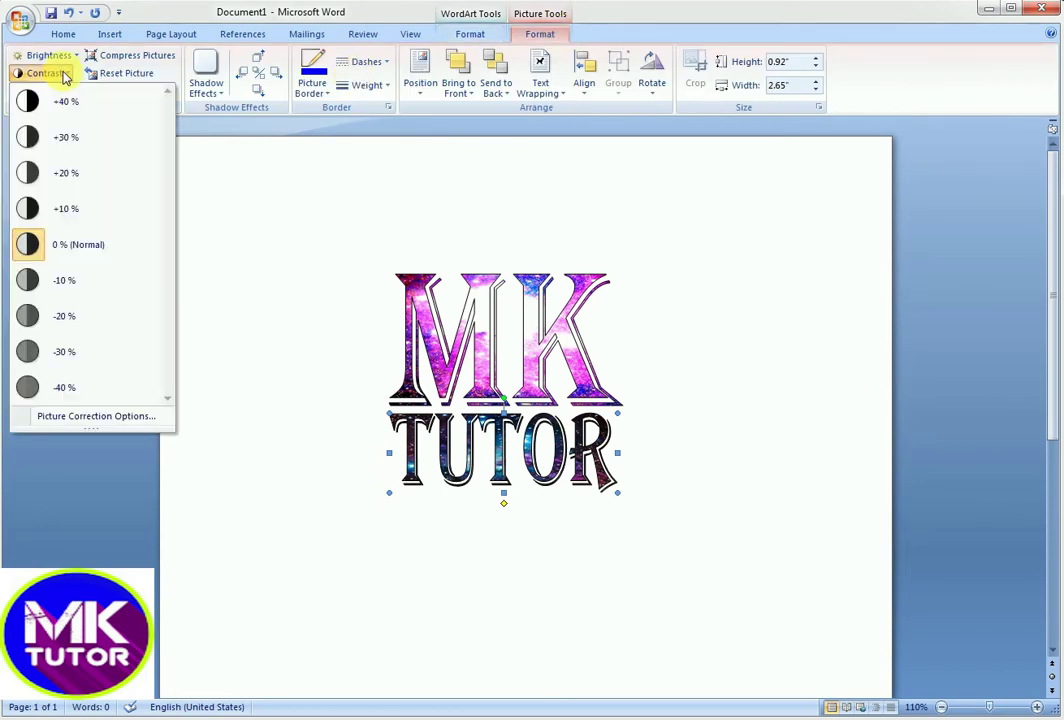
pyautogui.click(76, 99)
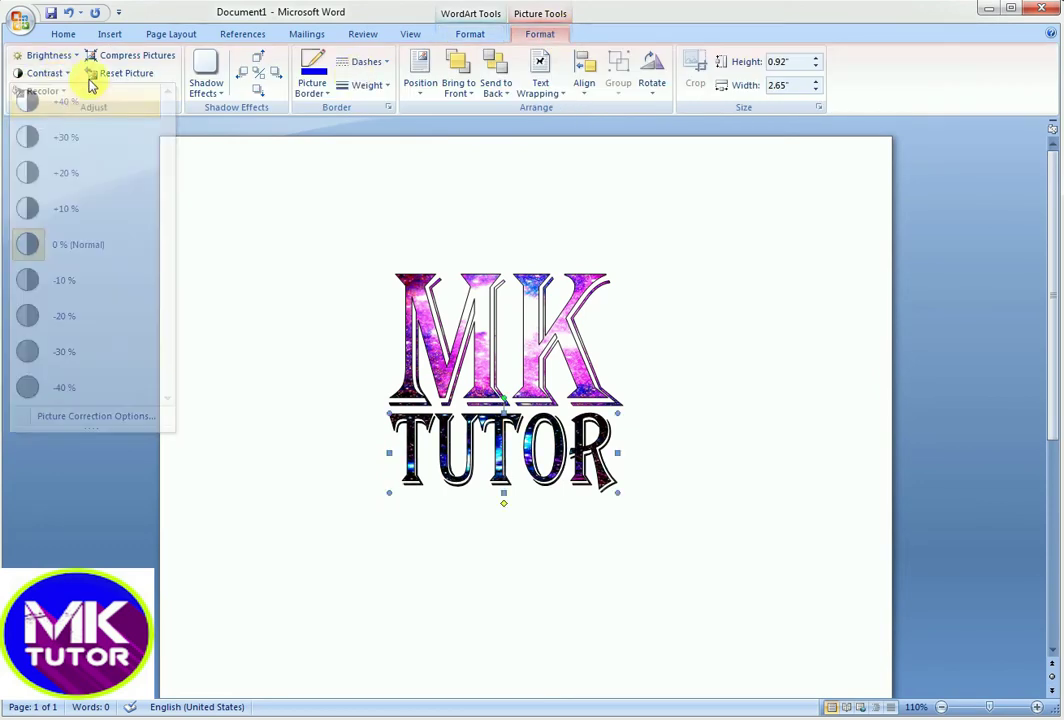
pyautogui.click(71, 61)
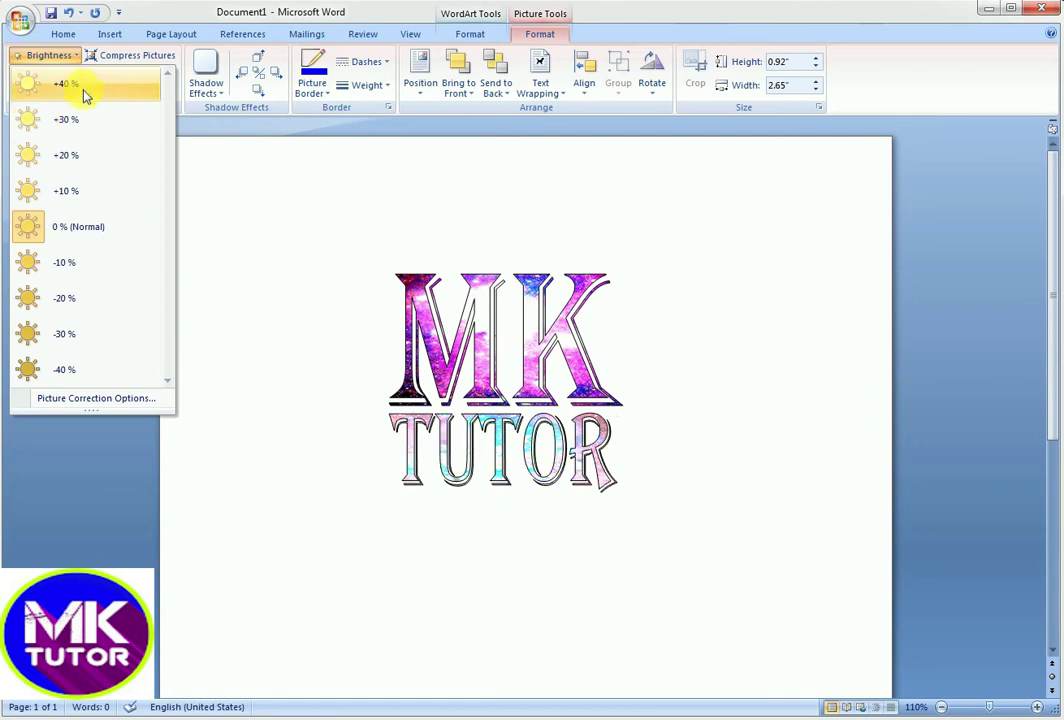
pyautogui.click(87, 130)
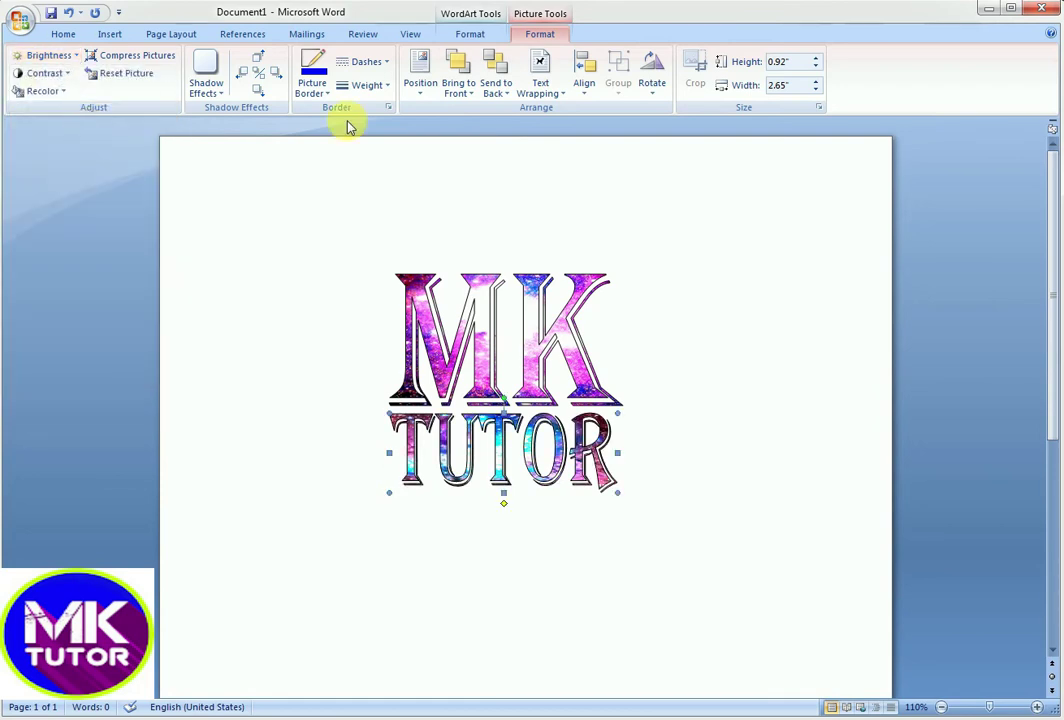
pyautogui.click(476, 32)
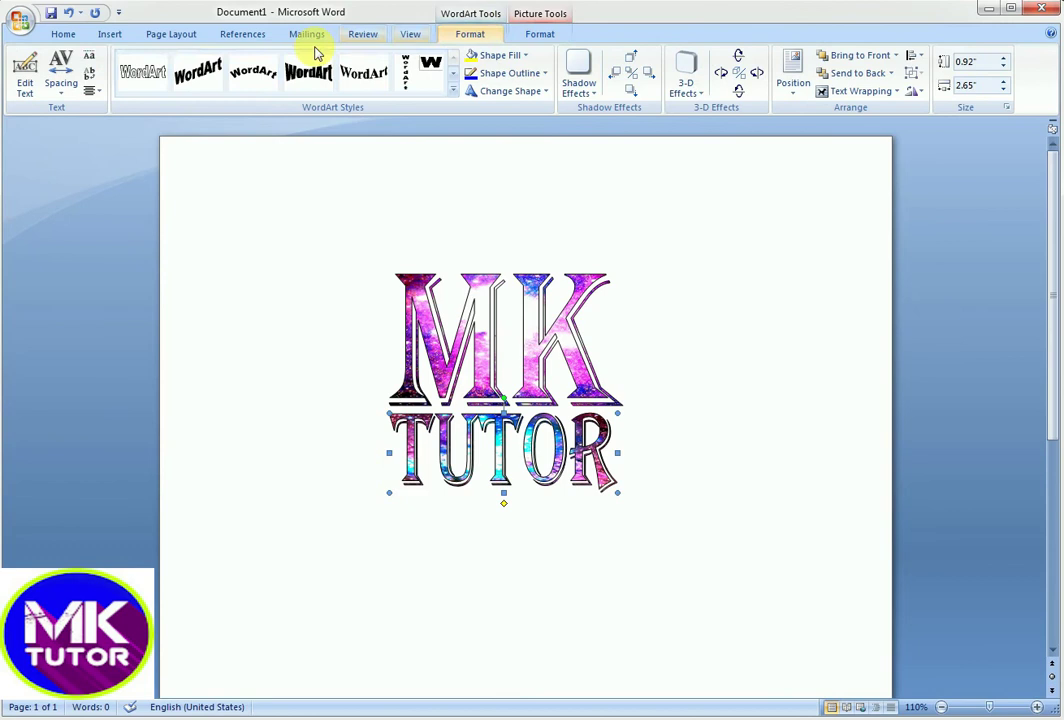
# Step: Draw a donut shape about 4.58" wide and 4.23" high around the lettering and enlarge its hole into a thinner ring
pyautogui.click(106, 36)
pyautogui.click(244, 88)
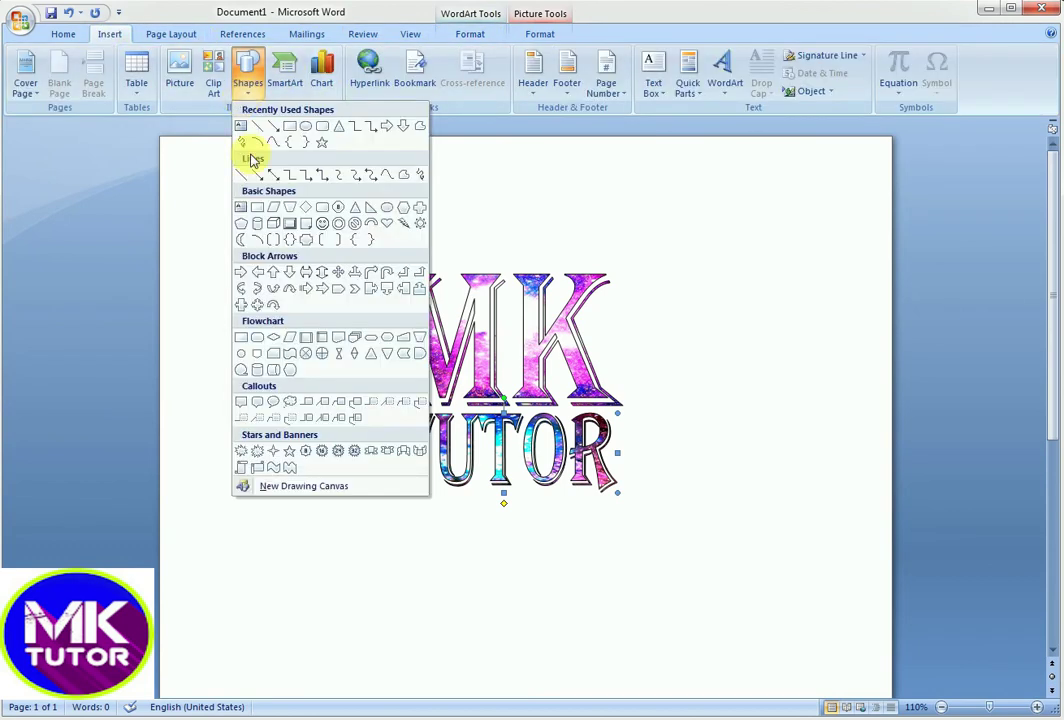
pyautogui.click(339, 224)
pyautogui.moveTo(286, 199)
pyautogui.mouseDown()
pyautogui.moveTo(470, 302)
pyautogui.moveTo(598, 392)
pyautogui.moveTo(680, 565)
pyautogui.mouseUp()
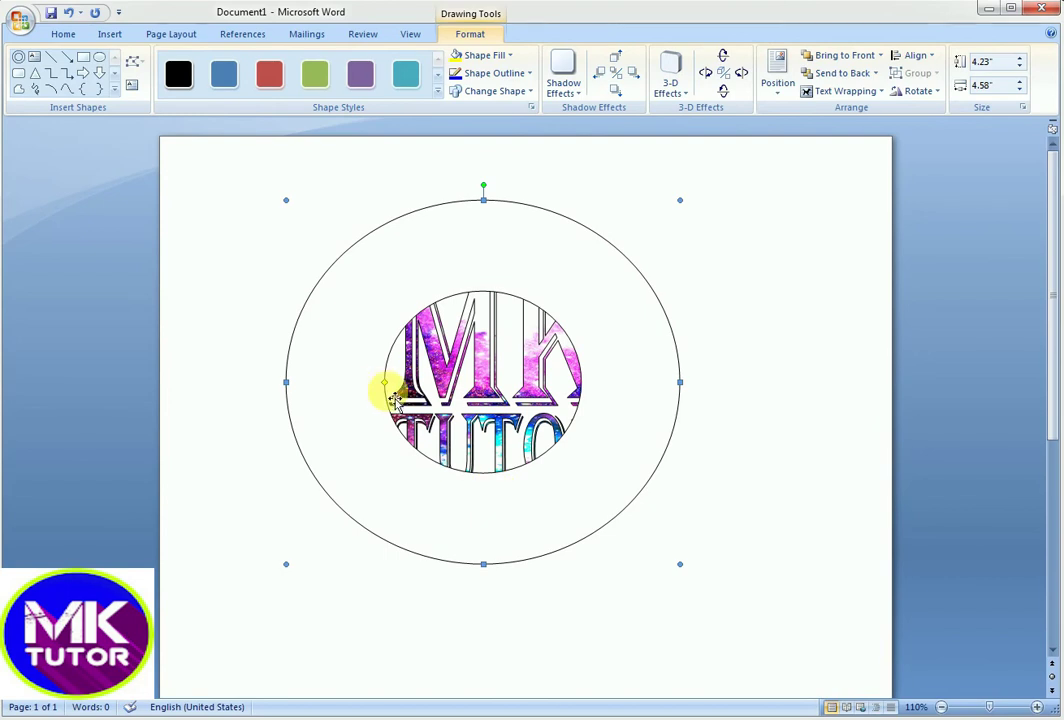
pyautogui.moveTo(380, 386); pyautogui.dragTo(334, 390)
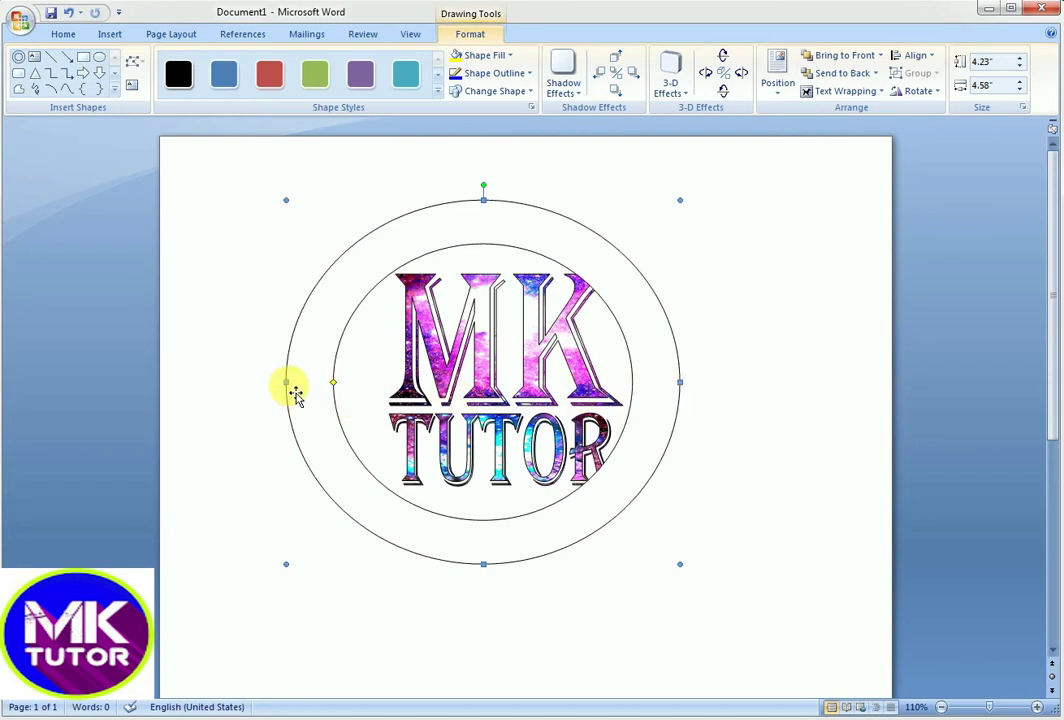
# Step: Resize the ring to about 4.43" wide and 4.43" high and nudge it to the right
pyautogui.moveTo(290, 380); pyautogui.dragTo(297, 381)
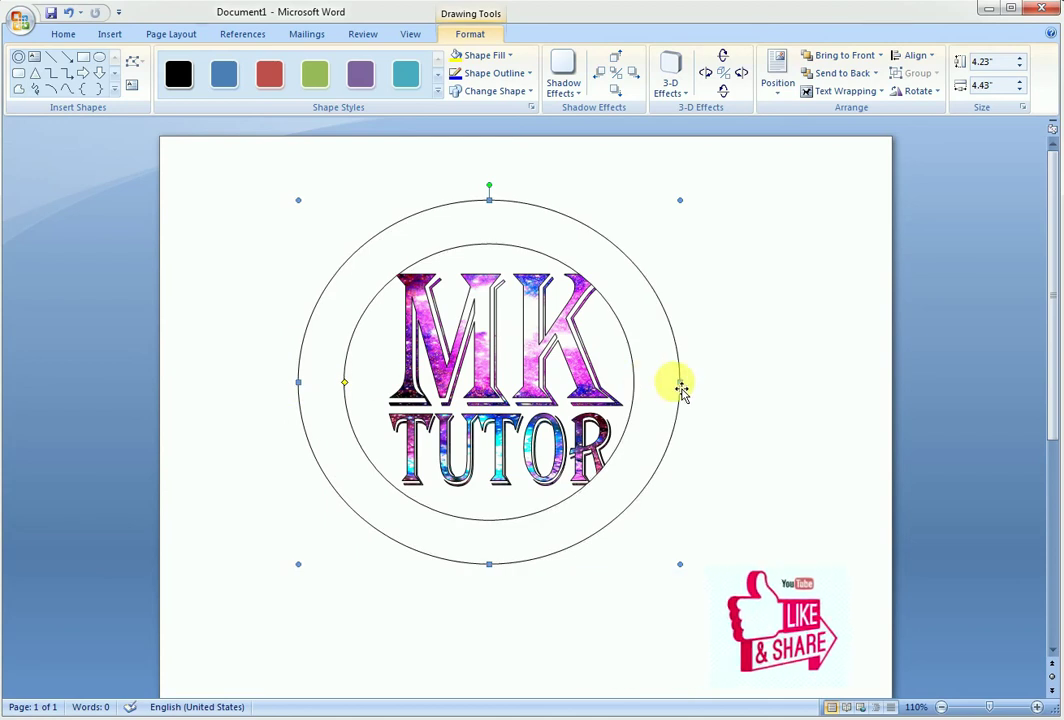
pyautogui.hotkey('ctrl', 'Right')
pyautogui.hotkey('ctrl', 'Right')
pyautogui.hotkey('ctrl', 'Right')
pyautogui.hotkey('ctrl', 'Right')
pyautogui.hotkey('ctrl', 'Right')
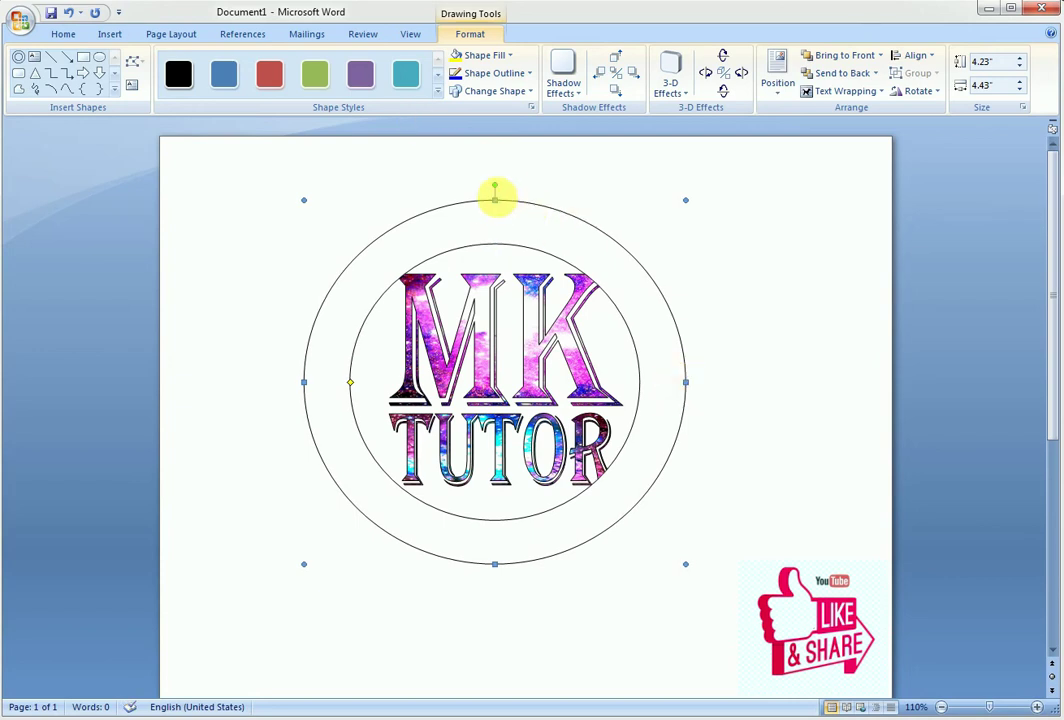
pyautogui.moveTo(494, 199); pyautogui.dragTo(494, 182)
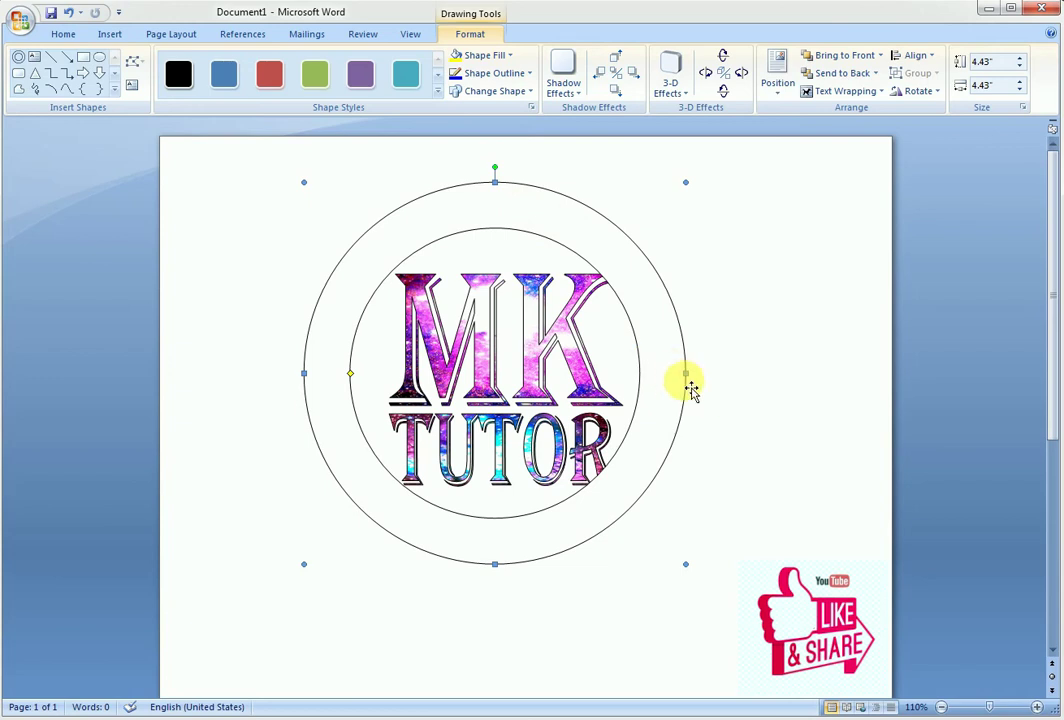
# Step: Nudge the ring slightly right and enlarge it to about 4.74" wide and 4.59" high
pyautogui.moveTo(686, 374); pyautogui.dragTo(703, 378)
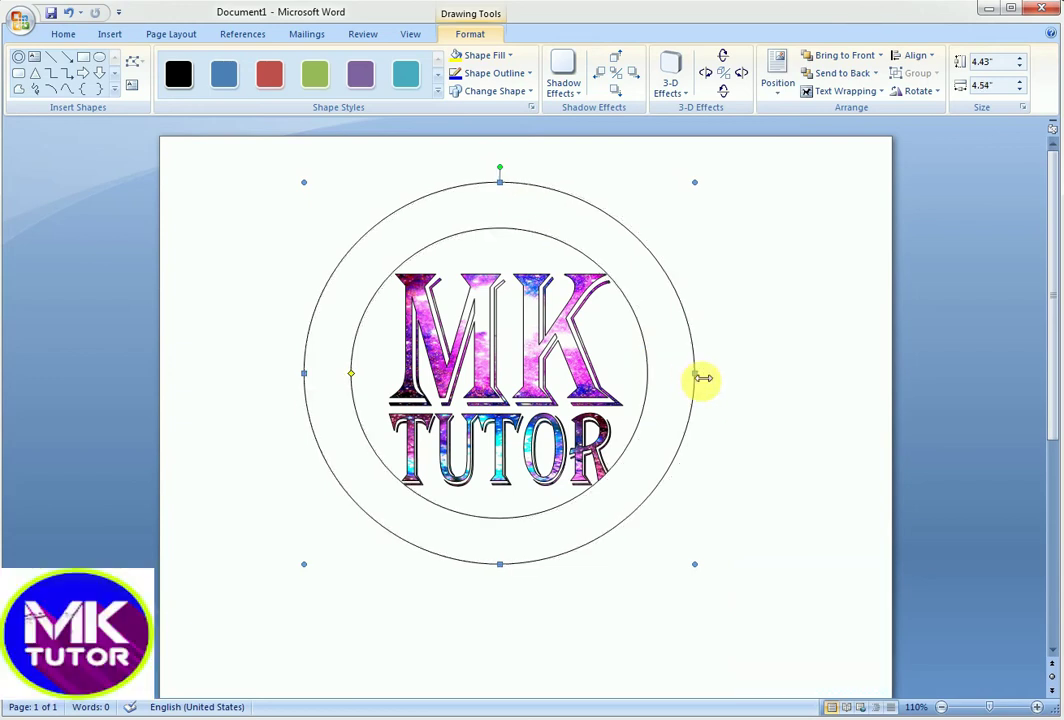
pyautogui.hotkey('ctrl', 'Right')
pyautogui.hotkey('ctrl', 'Right')
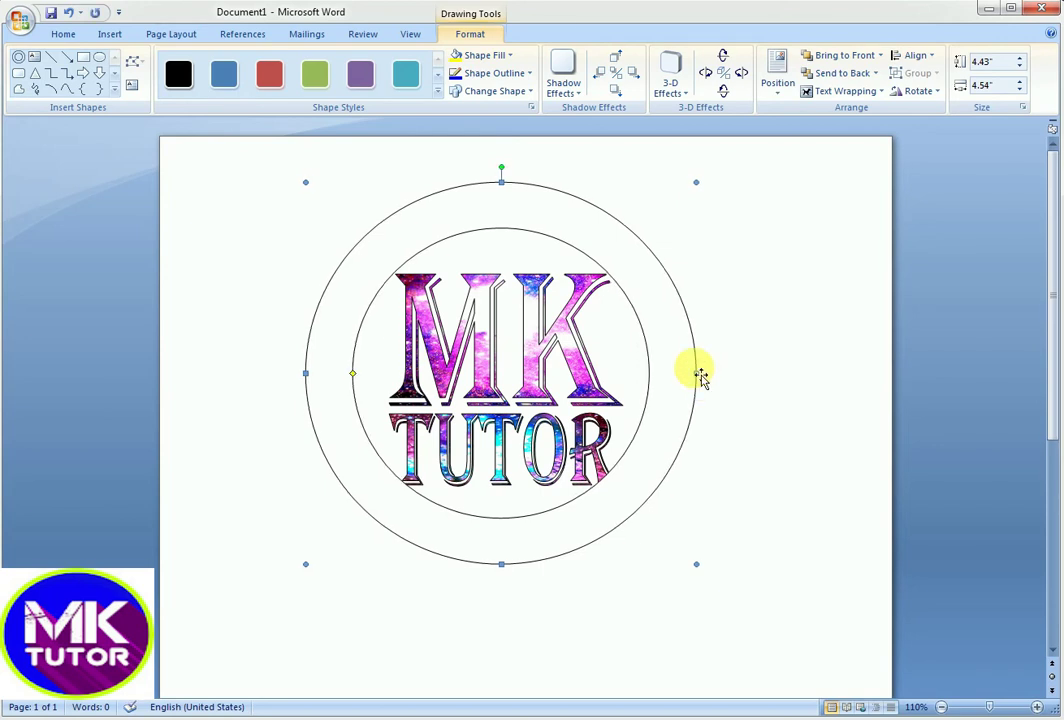
pyautogui.moveTo(696, 375); pyautogui.dragTo(706, 375)
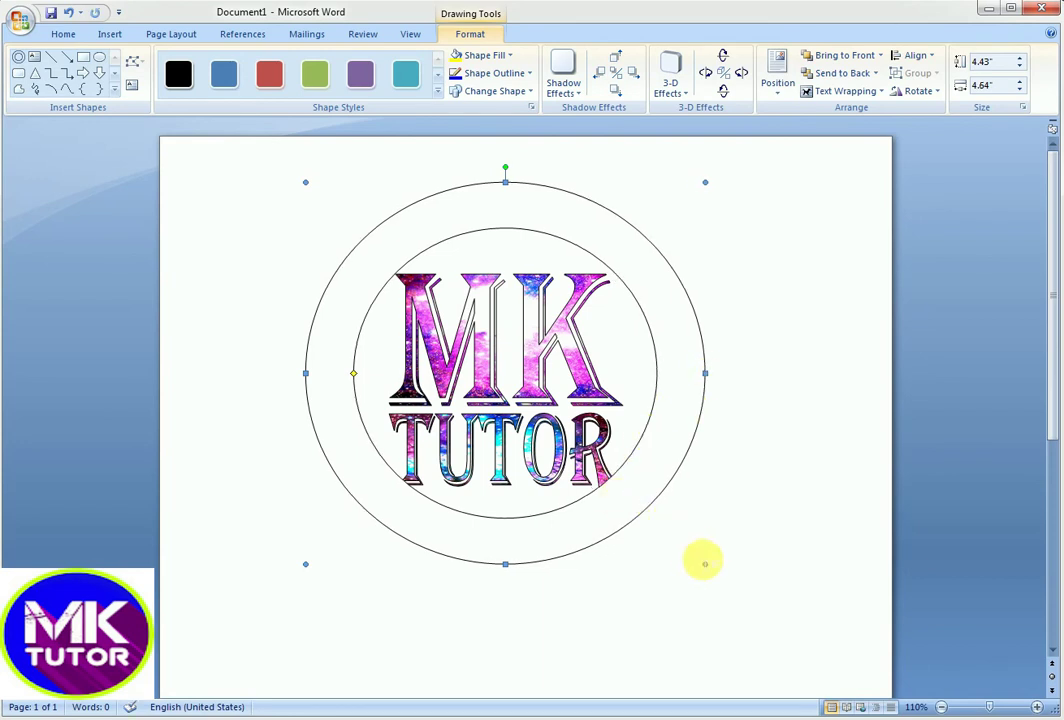
pyautogui.moveTo(711, 569); pyautogui.dragTo(714, 578)
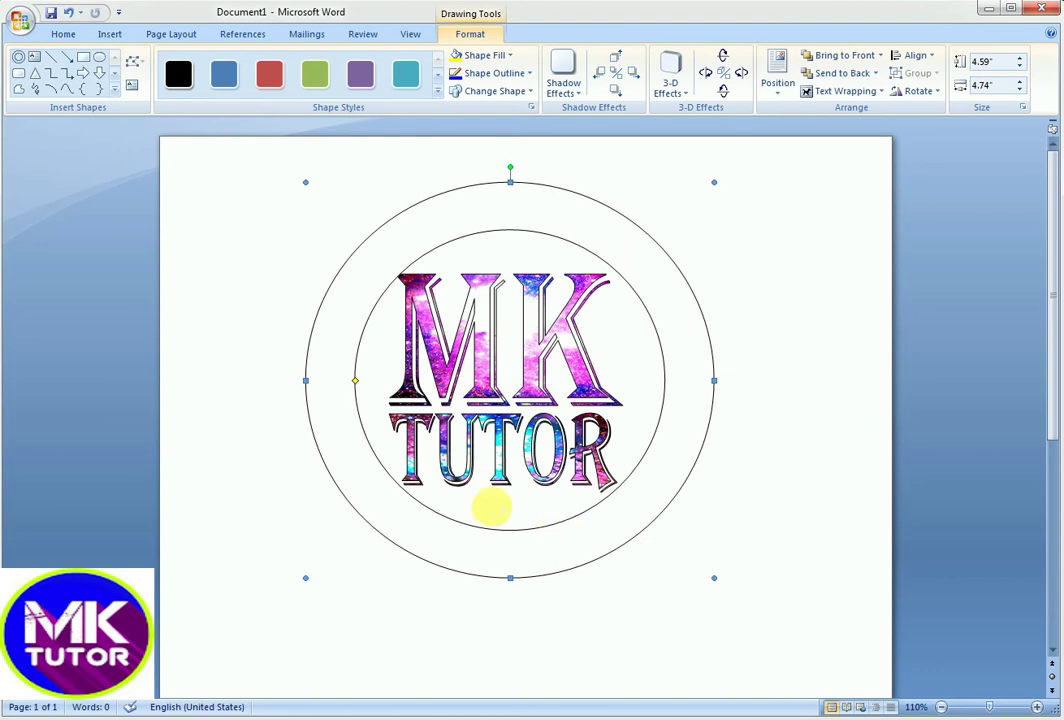
# Step: Nudge the ring left and up around the lettering and enlarge it to about 4.79" wide and 4.64" high
pyautogui.hotkey('ctrl', 'Left')
pyautogui.hotkey('ctrl', 'Left')
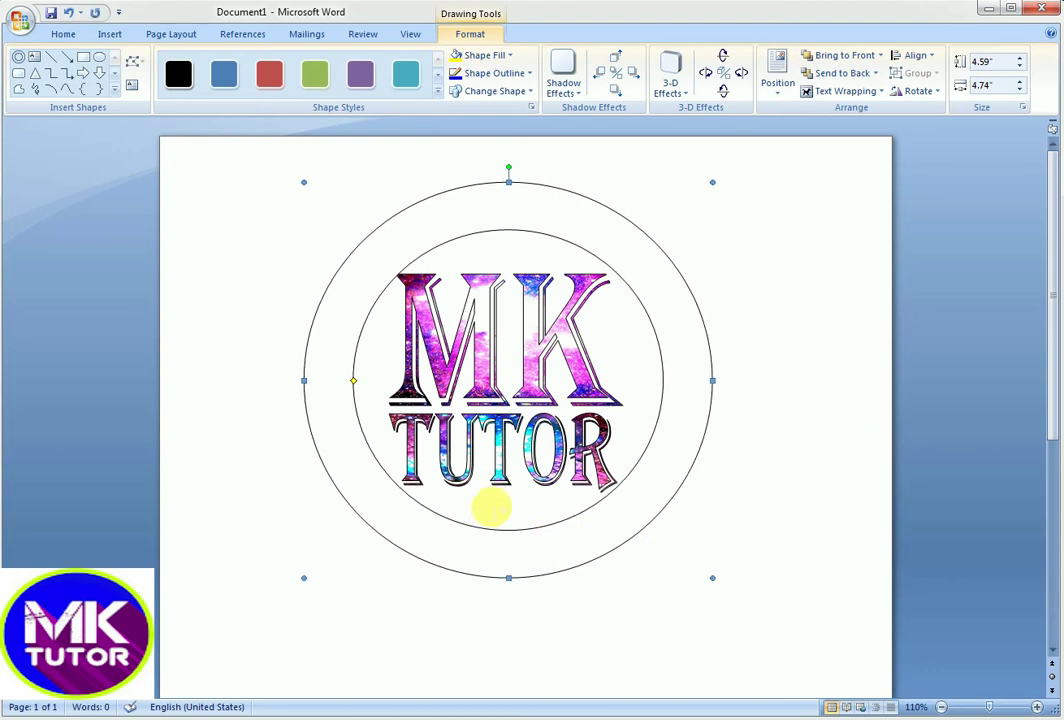
pyautogui.hotkey('ctrl', 'Left')
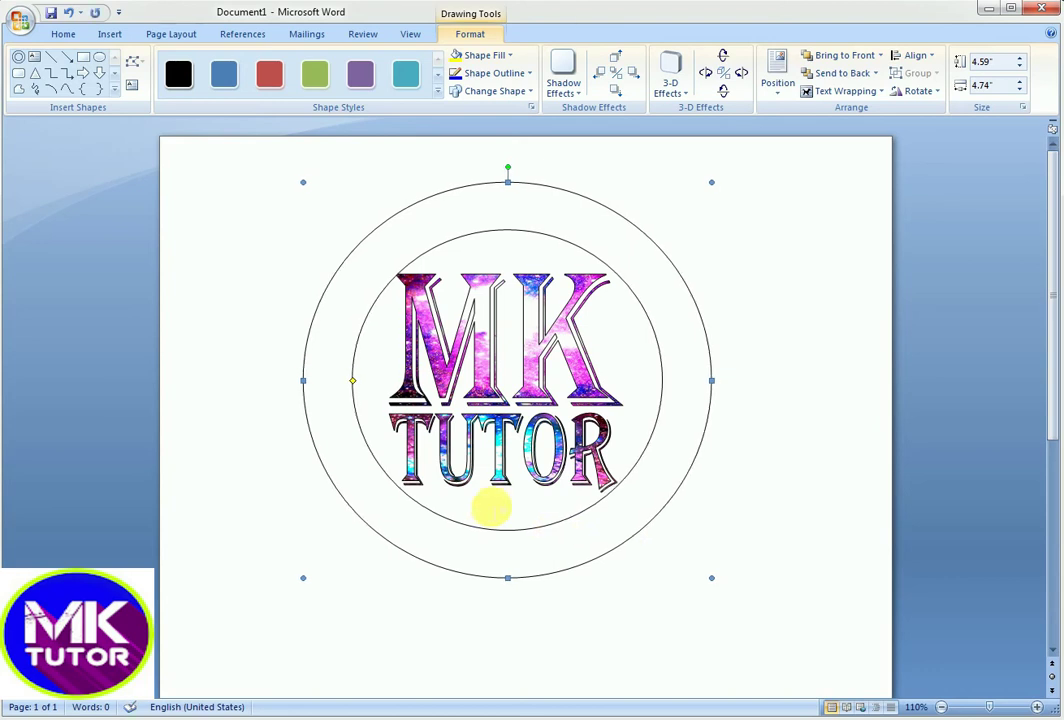
pyautogui.hotkey('ctrl', 'Up')
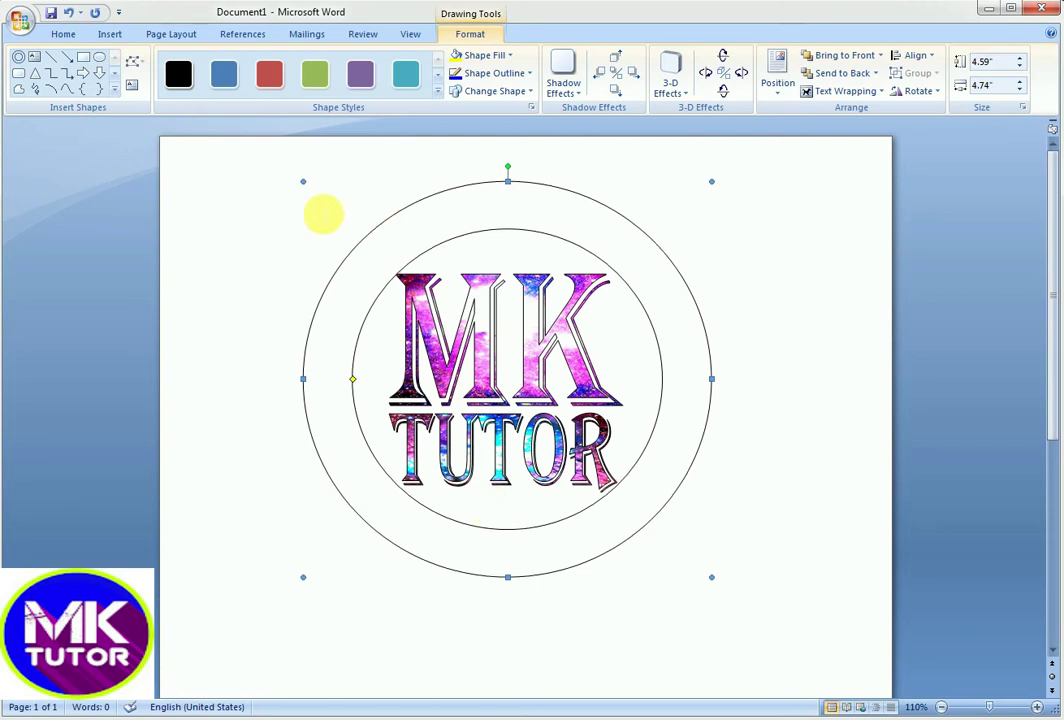
pyautogui.moveTo(303, 181); pyautogui.dragTo(299, 177)
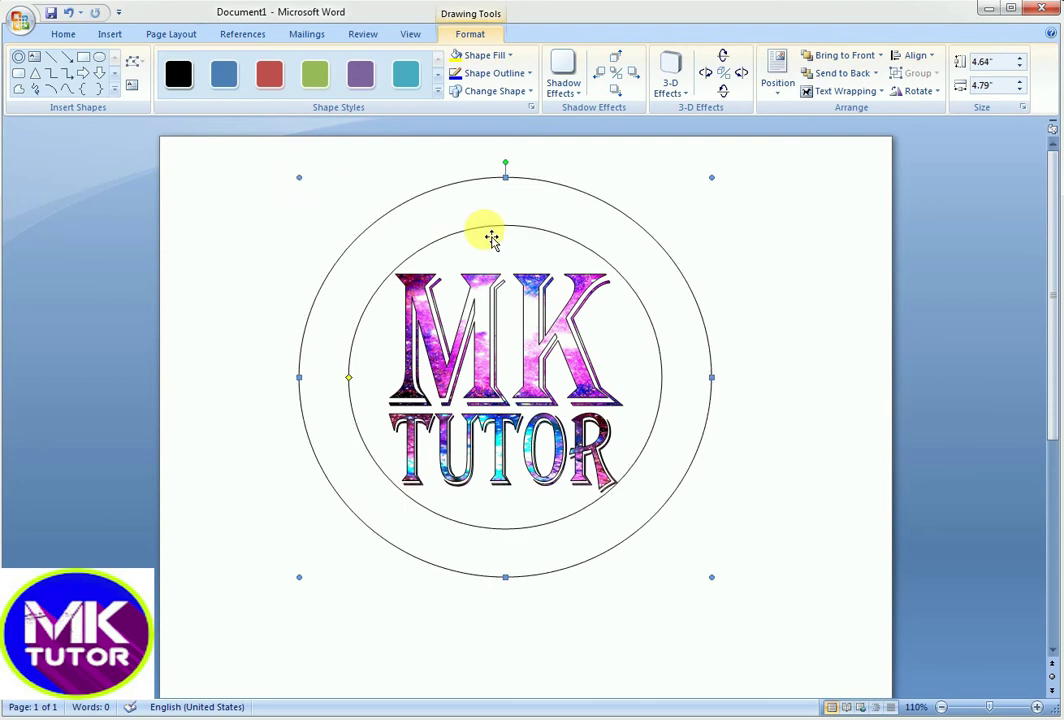
# Step: Fill the ring with the purple galaxy picture b1ff1cf380deff0f28222f477caec8d6 from the DCIM folder
pyautogui.click(505, 57)
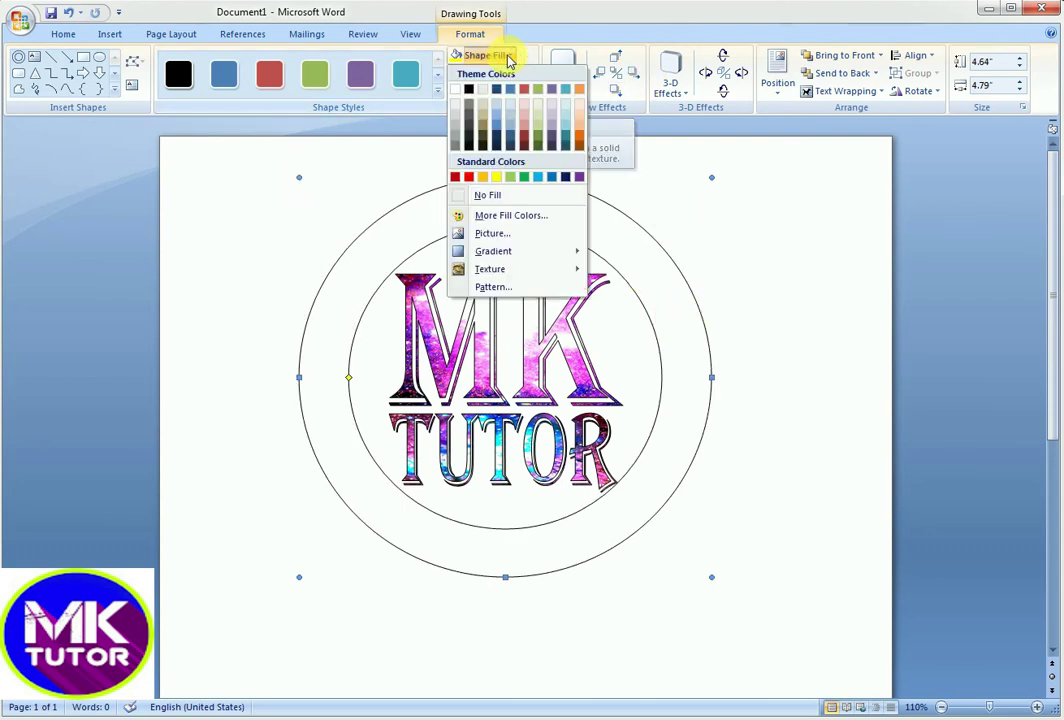
pyautogui.click(487, 236)
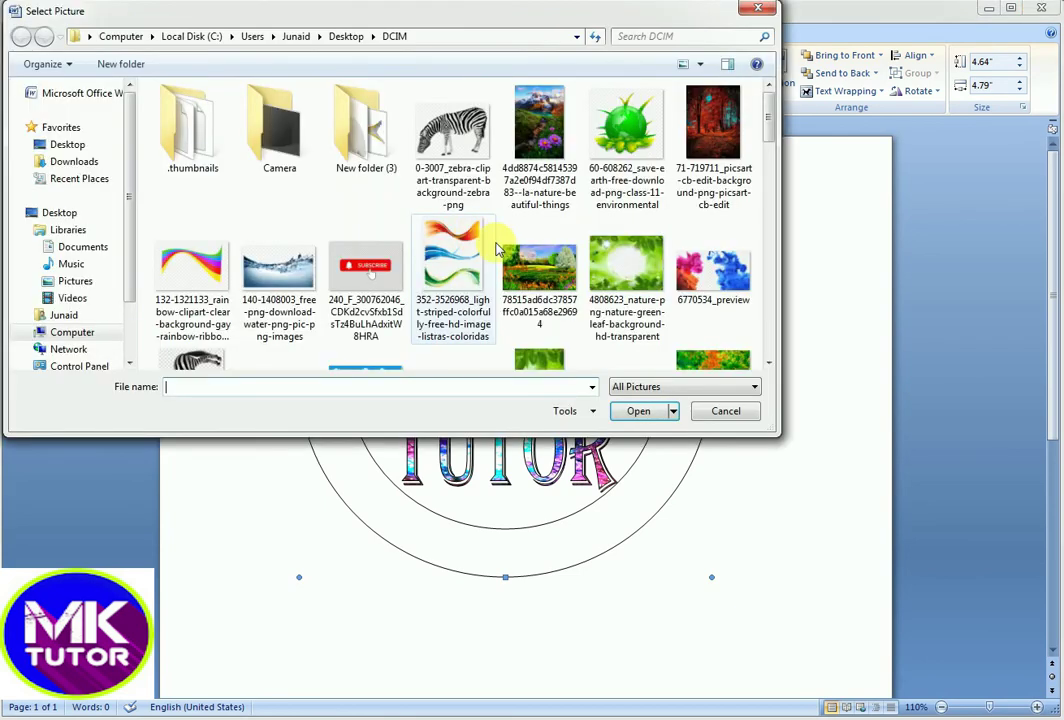
pyautogui.scroll(-3, 766, 155)
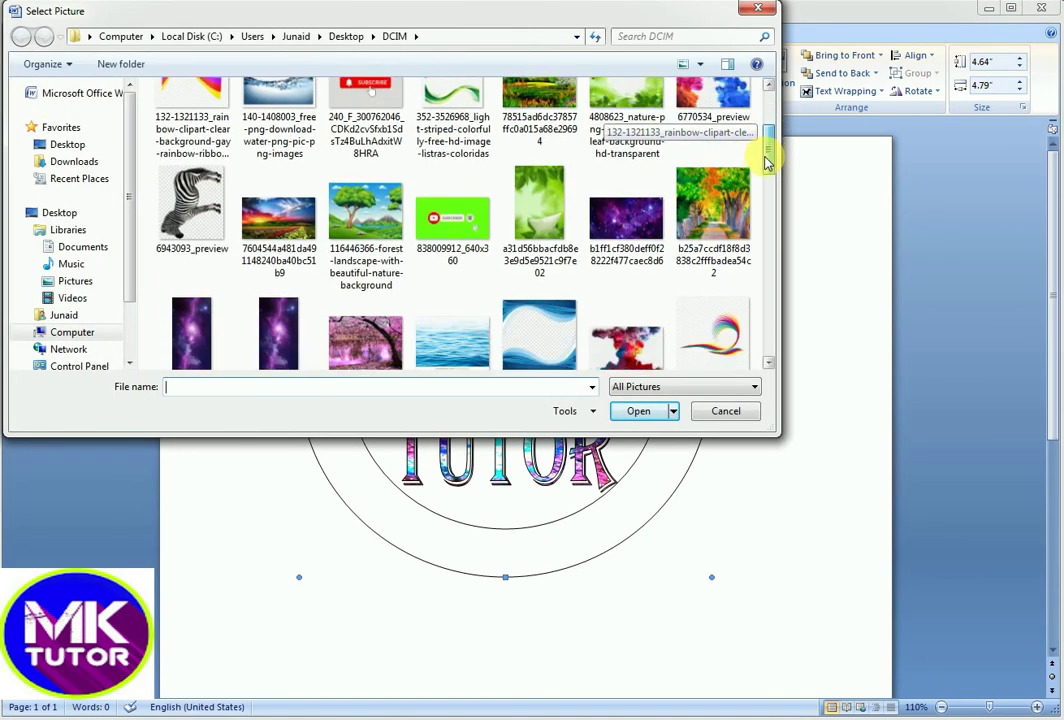
pyautogui.click(624, 172)
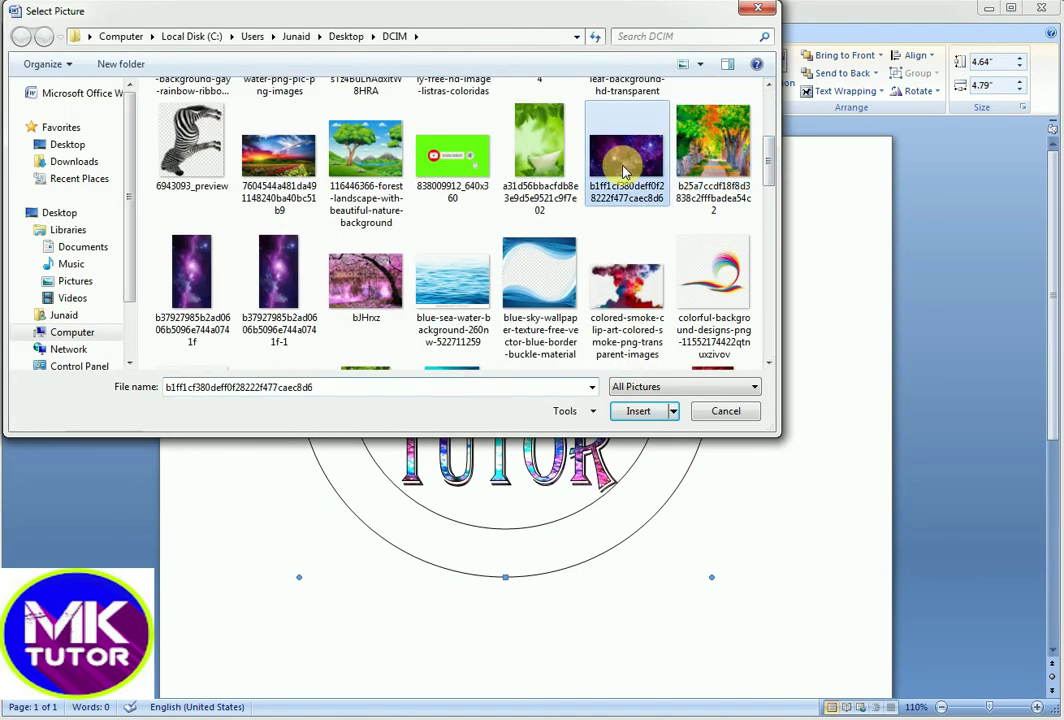
pyautogui.click(638, 412)
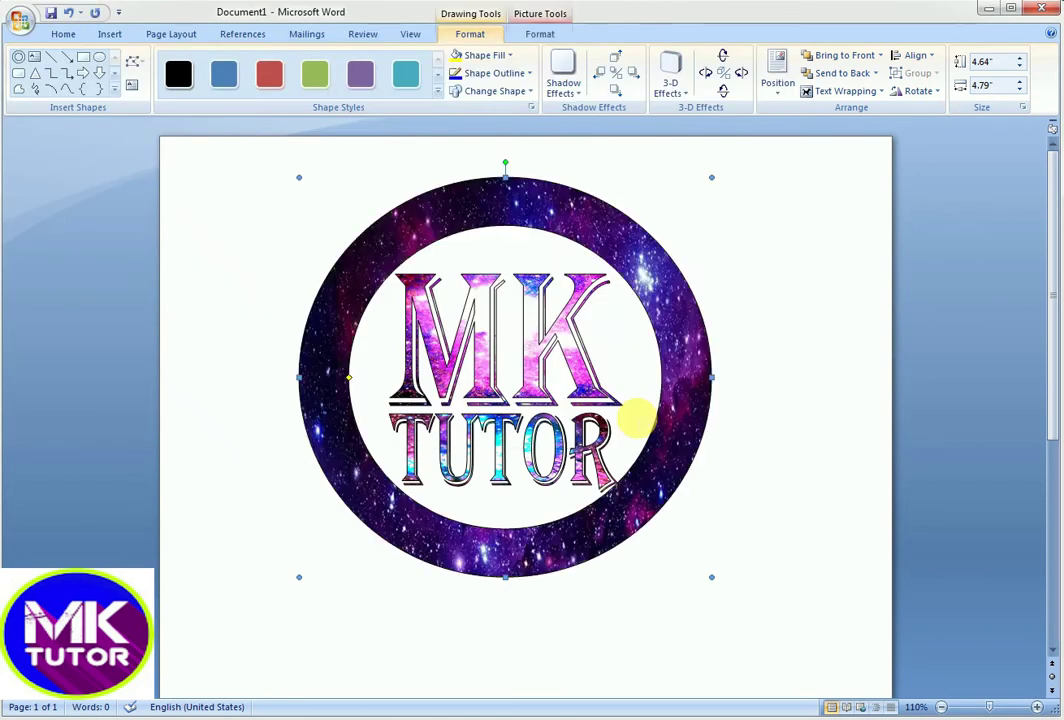
# Step: Set the ring picture fill's contrast to +40 %, raise its brightness, and deselect the ring
pyautogui.click(510, 56)
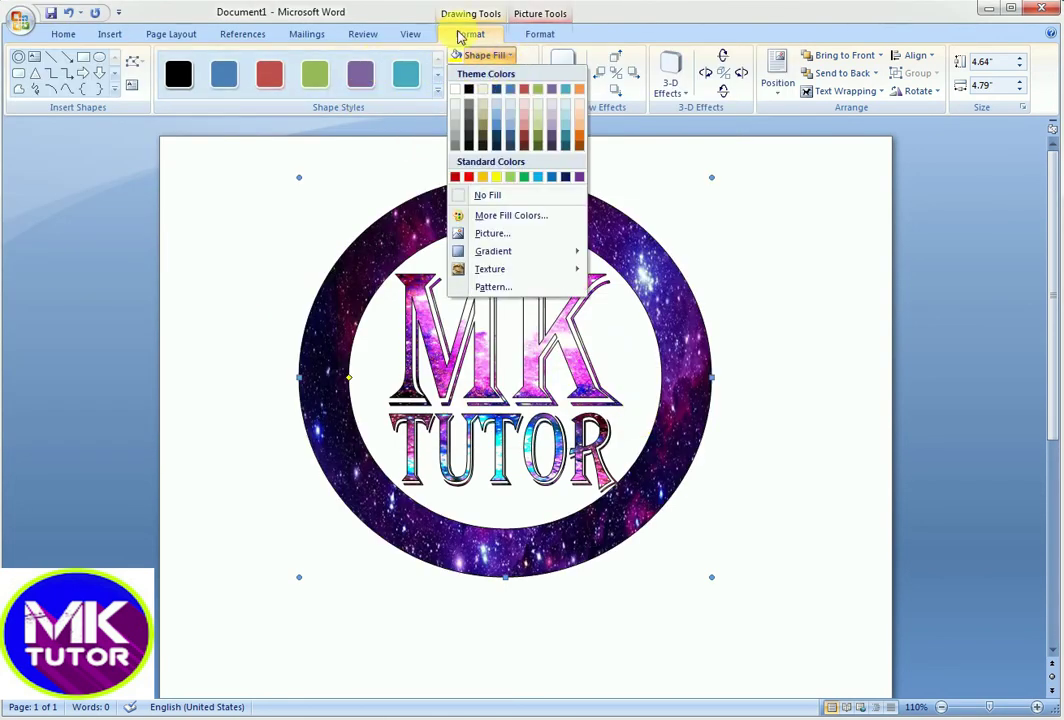
pyautogui.click(539, 35)
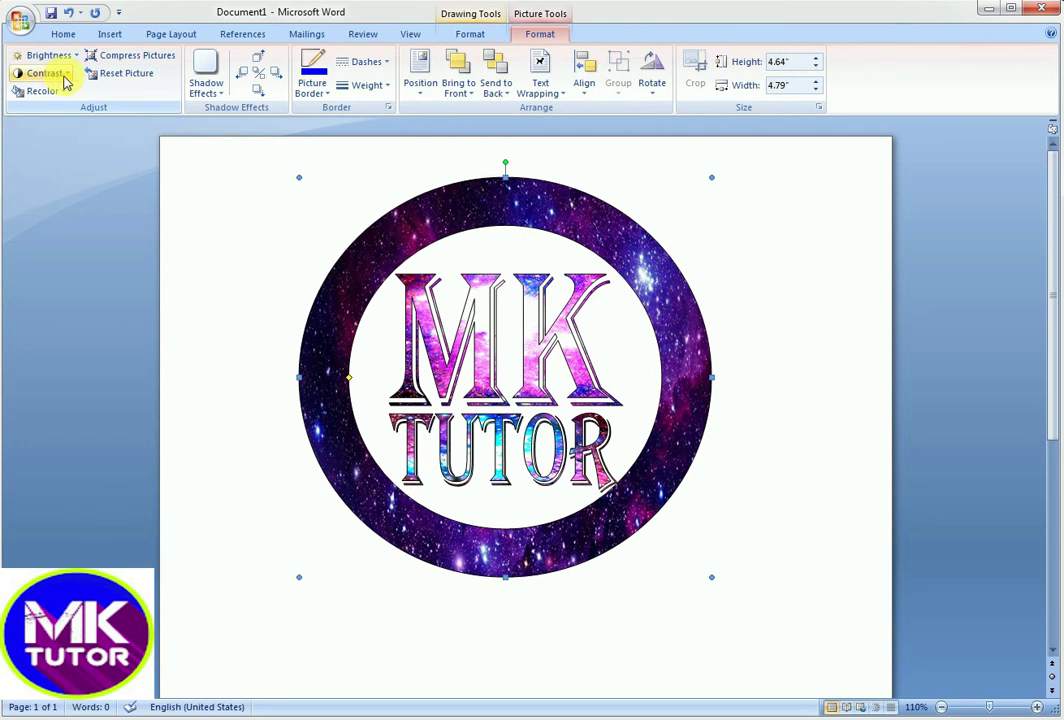
pyautogui.click(58, 78)
pyautogui.click(64, 101)
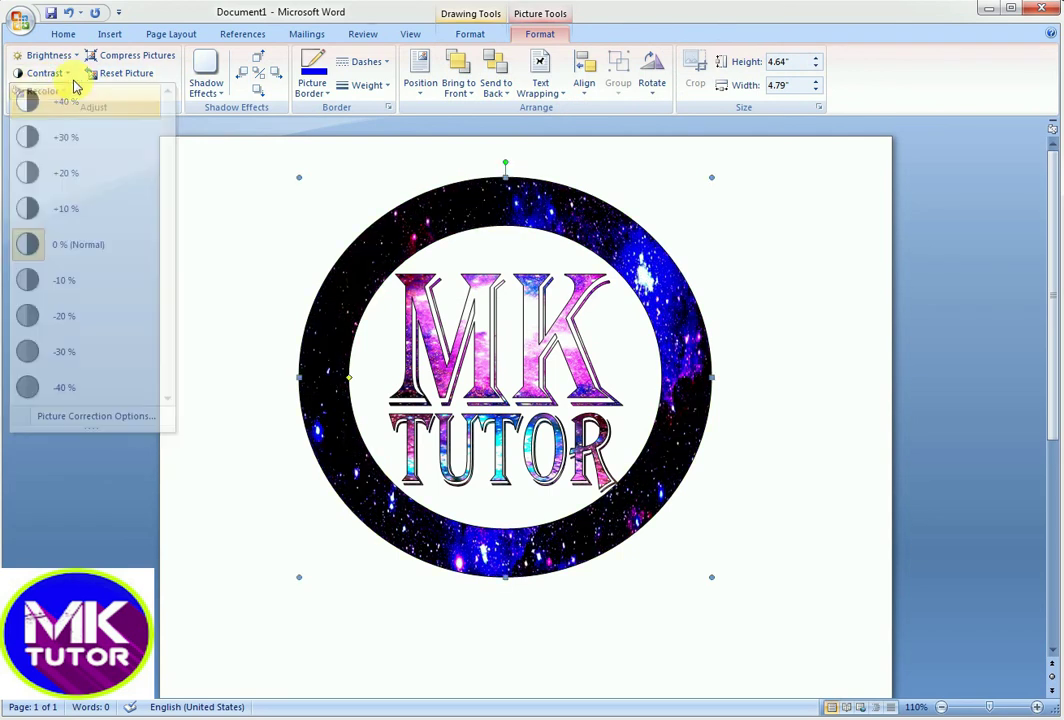
pyautogui.click(60, 56)
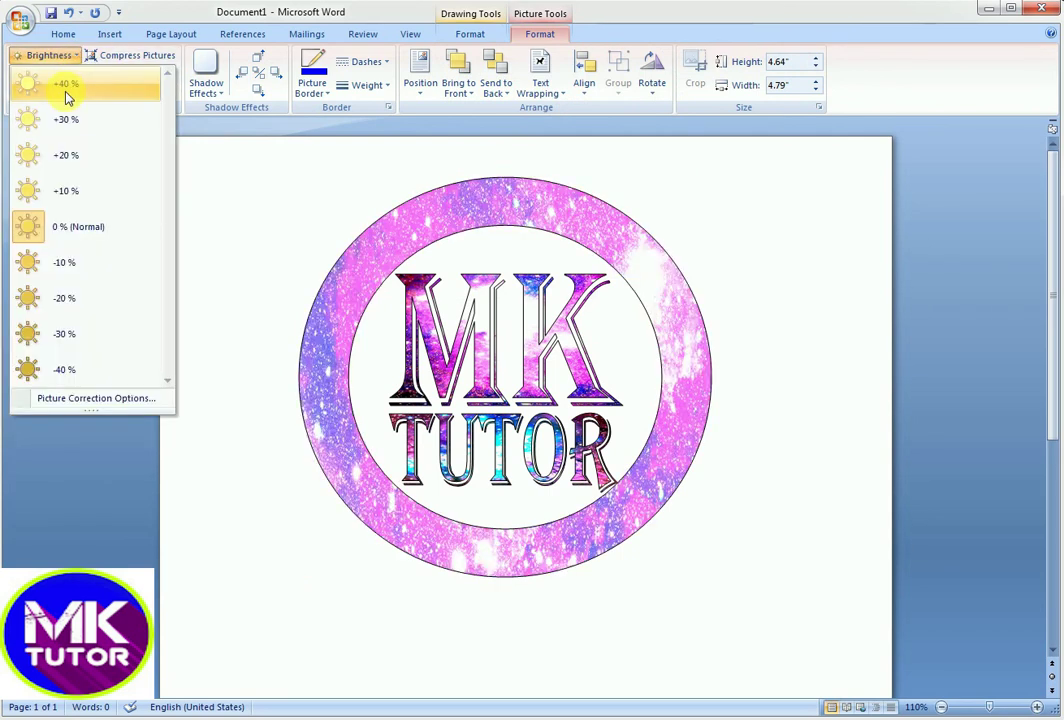
pyautogui.press('Escape')
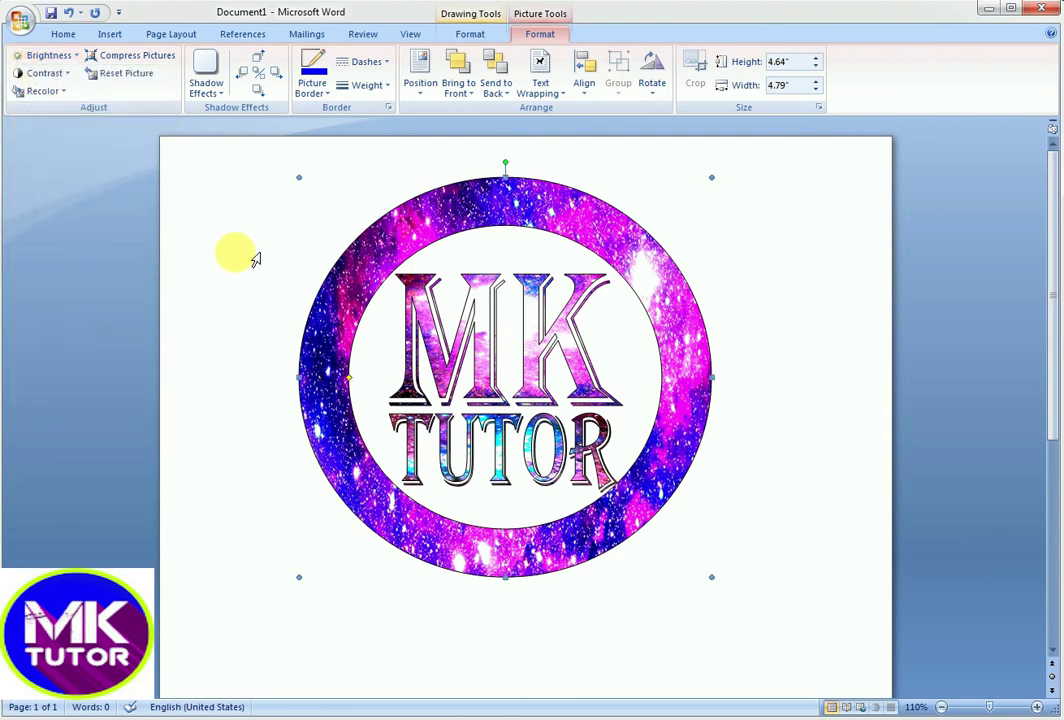
pyautogui.click(248, 252)
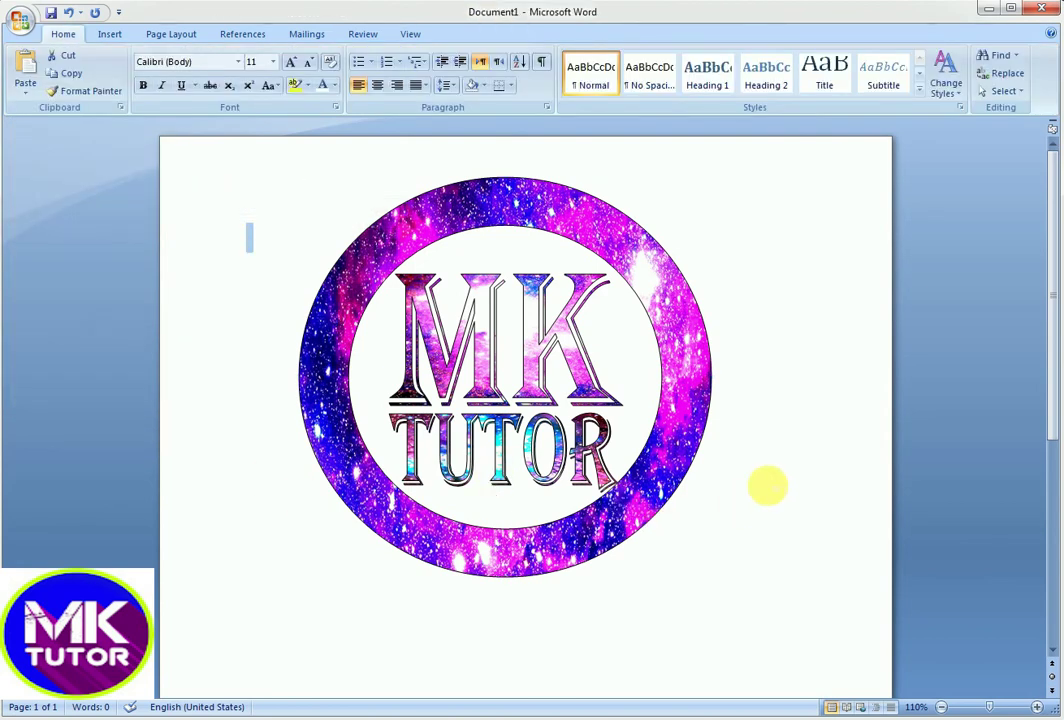
# Step: Shift the ring slightly right and stretch the MK WordArt's right edge outward inside it
pyautogui.click(653, 478)
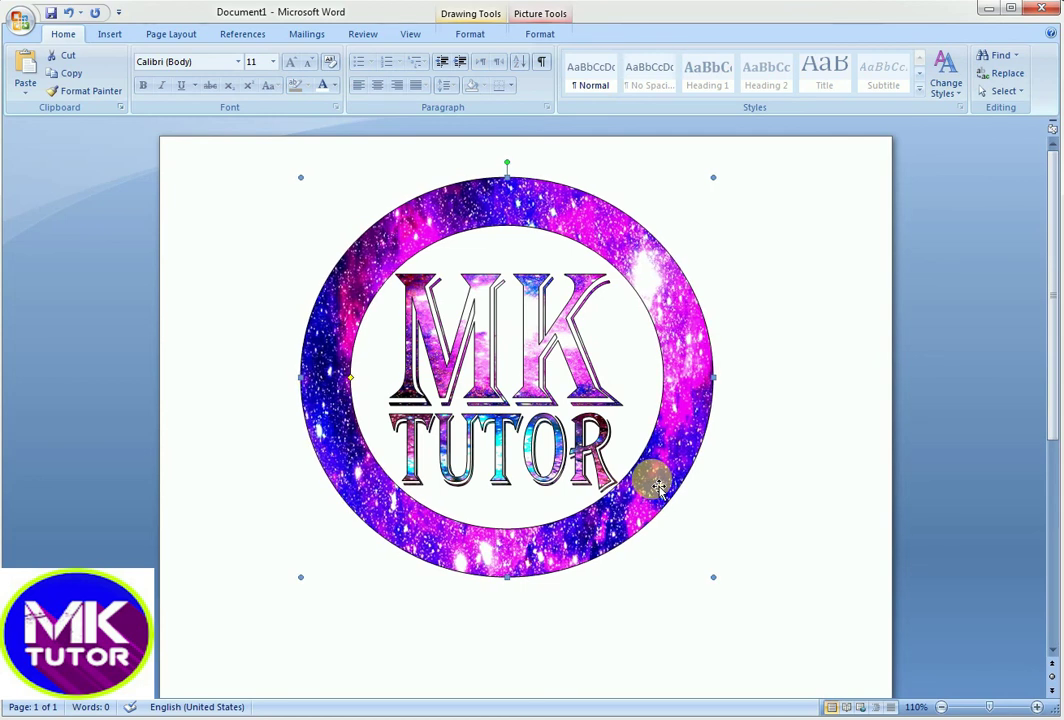
pyautogui.click(502, 347)
pyautogui.click(501, 345)
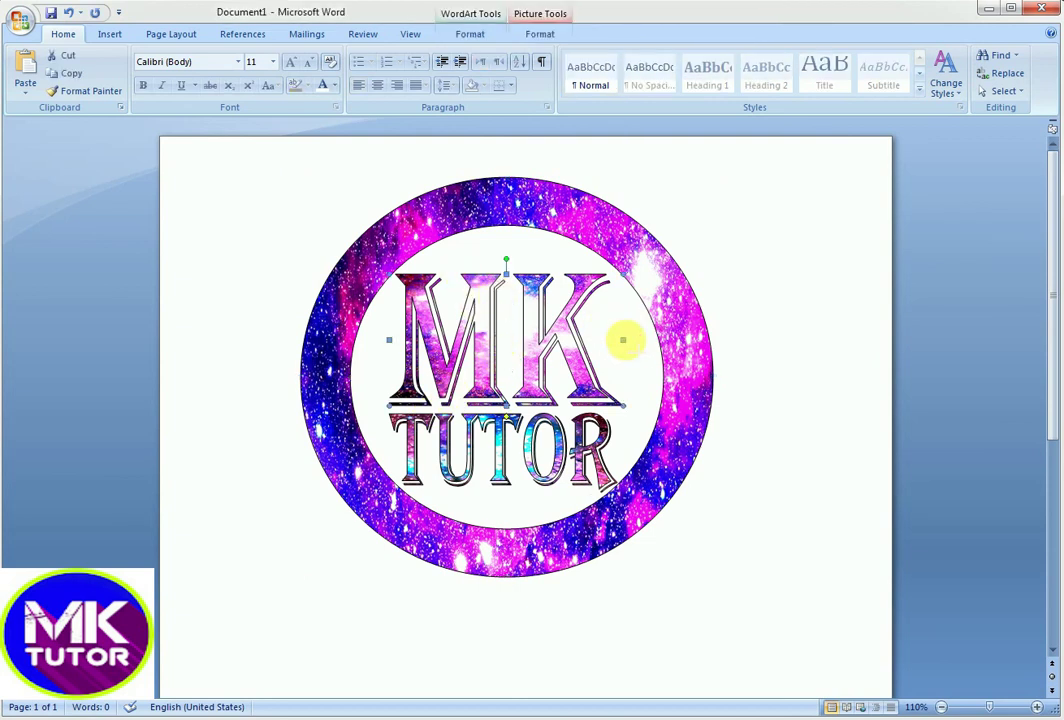
pyautogui.moveTo(623, 340); pyautogui.dragTo(643, 341)
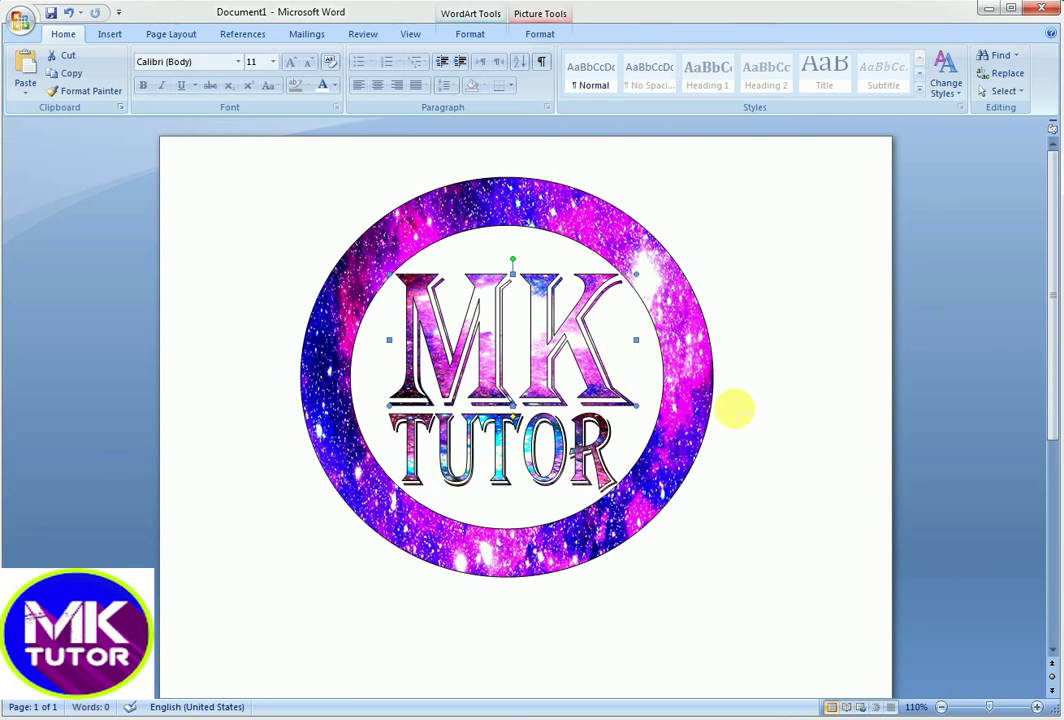
pyautogui.click(745, 408)
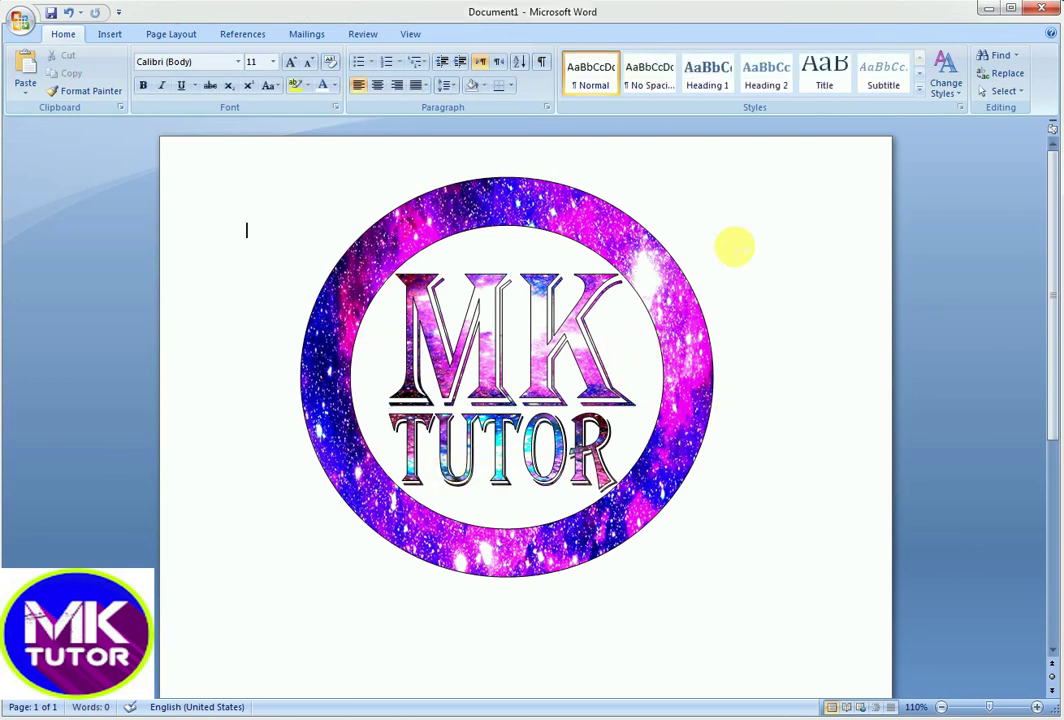